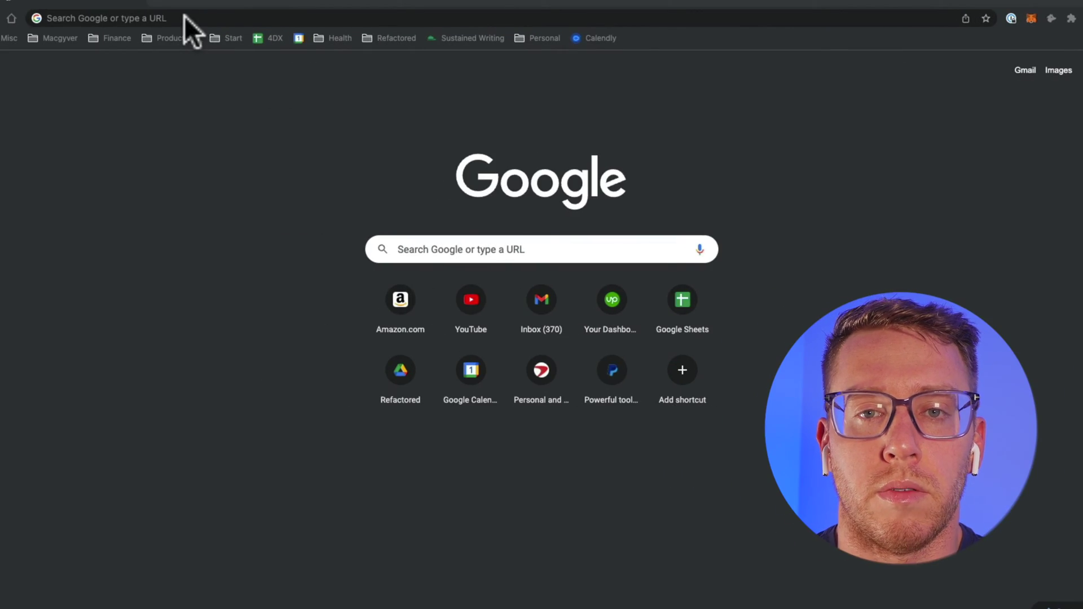
- Visit opensea.io and sign in with the MetaMask wallet to reach the profile with 25 collected NFTs
{"action": "left_click", "coordinate": [184, 17]}
{"action": "type", "text": "opensea.io"}
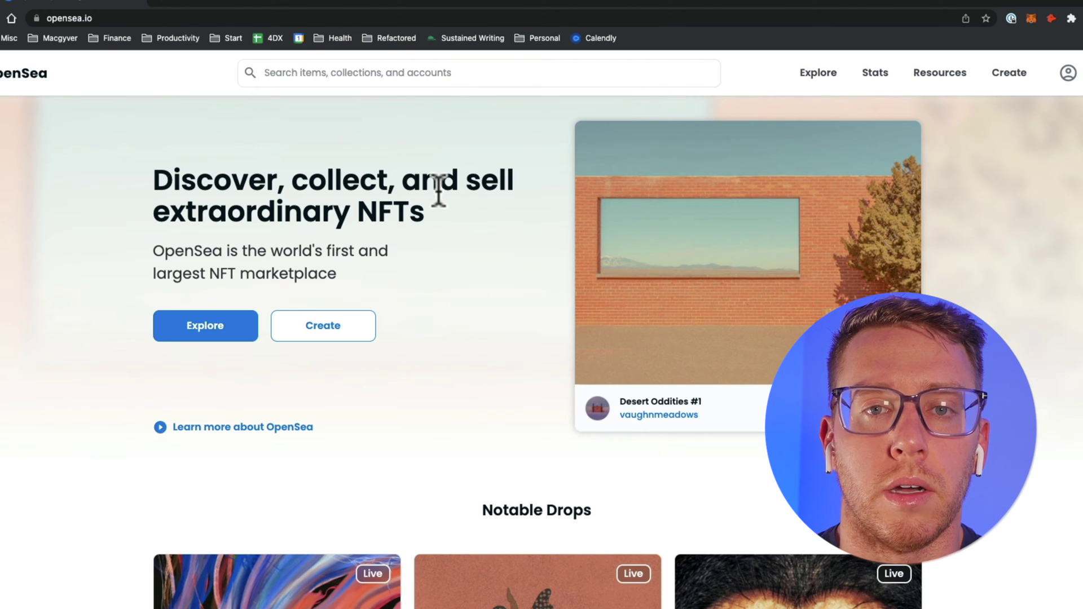
{"action": "left_click", "coordinate": [1066, 72]}
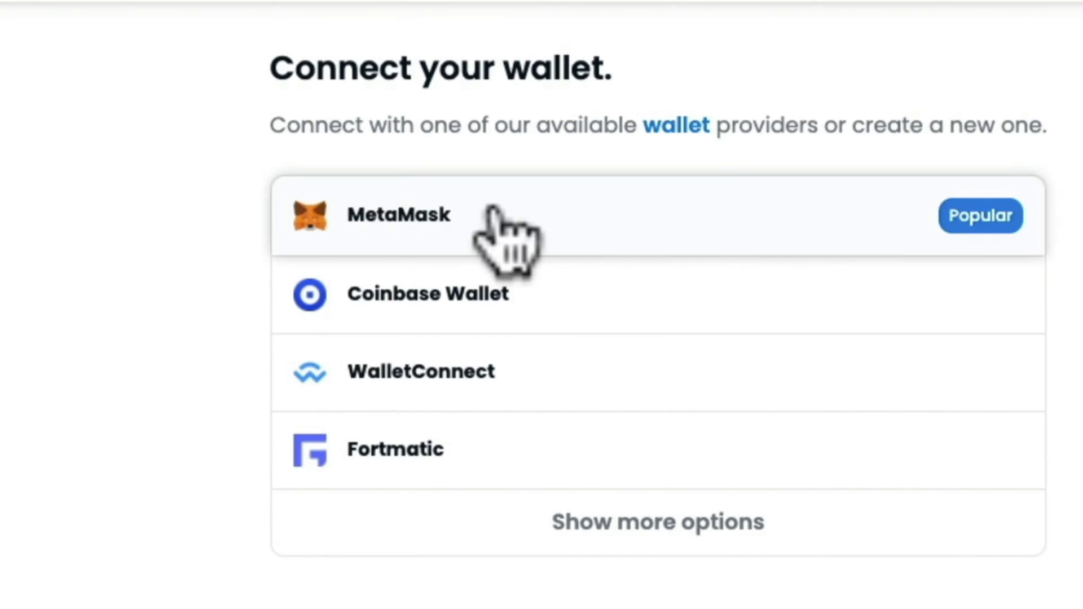
{"action": "left_click", "coordinate": [463, 192]}
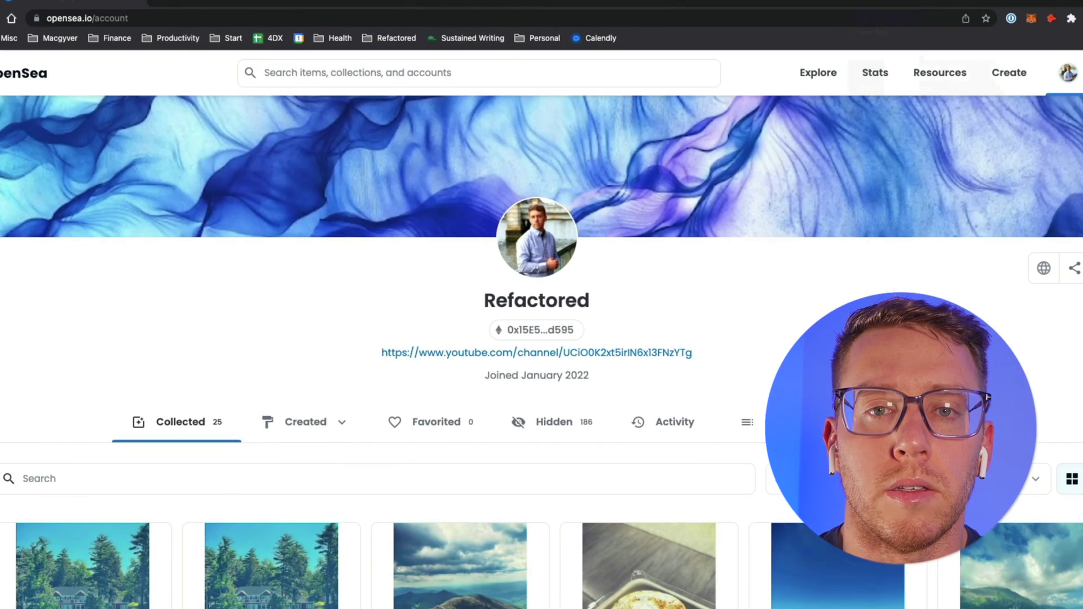
- Scroll through the collected NFTs and the Mr-Widdles page, checking price history and its single 0.01 bid
{"action": "scroll", "coordinate": [875, 230], "scroll_direction": "down", "scroll_amount": 3}
{"action": "scroll", "coordinate": [930, 244], "scroll_direction": "down", "scroll_amount": 8}
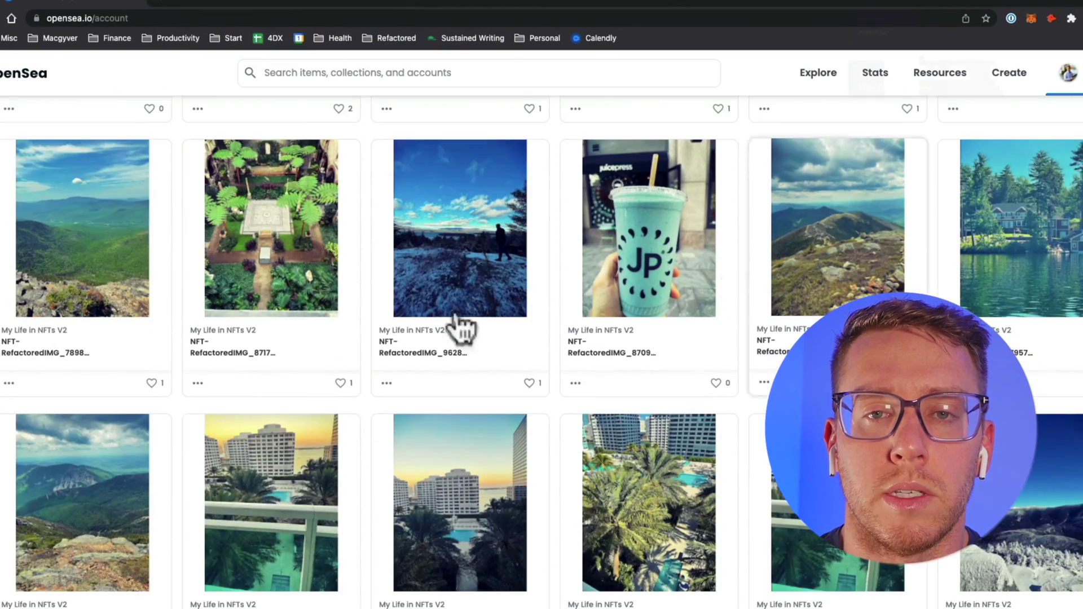
{"action": "scroll", "coordinate": [495, 295], "scroll_direction": "down", "scroll_amount": 4}
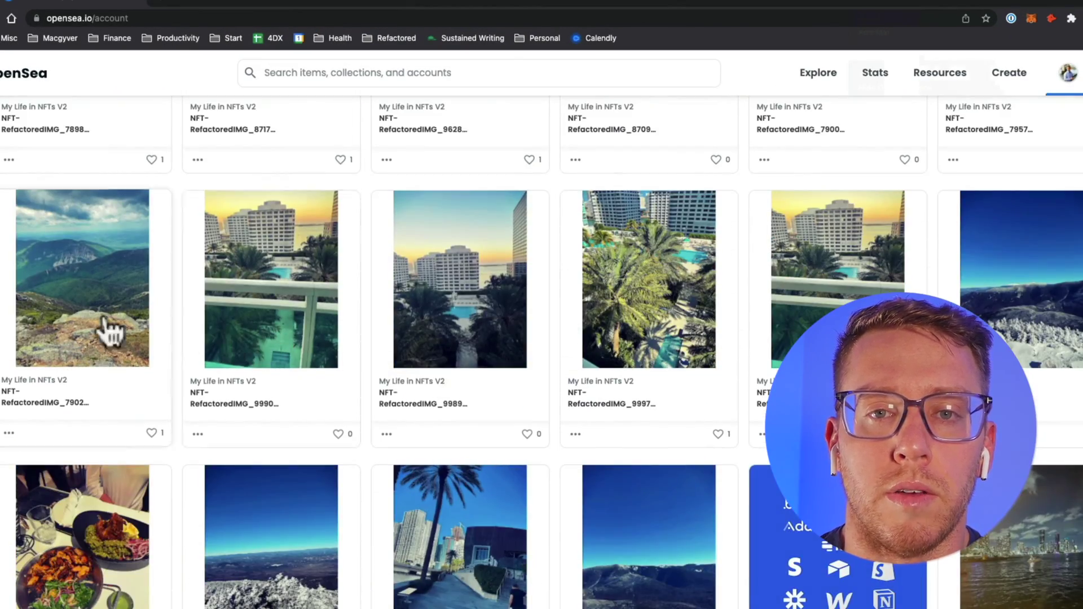
{"action": "scroll", "coordinate": [7, 356], "scroll_direction": "up", "scroll_amount": 15}
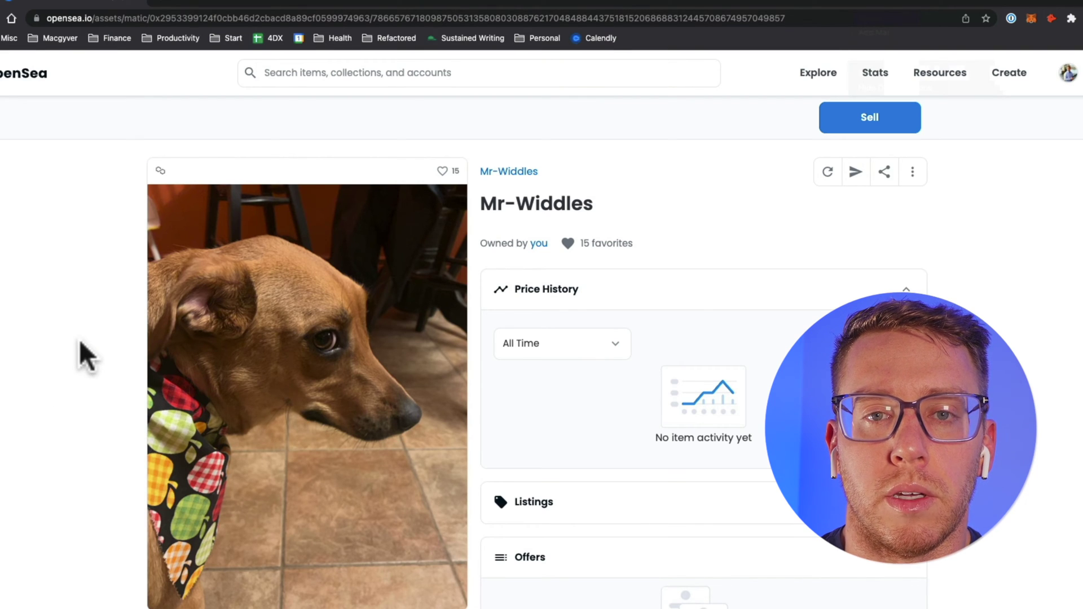
{"action": "scroll", "coordinate": [93, 330], "scroll_direction": "down", "scroll_amount": 10}
{"action": "scroll", "coordinate": [100, 329], "scroll_direction": "up", "scroll_amount": 5}
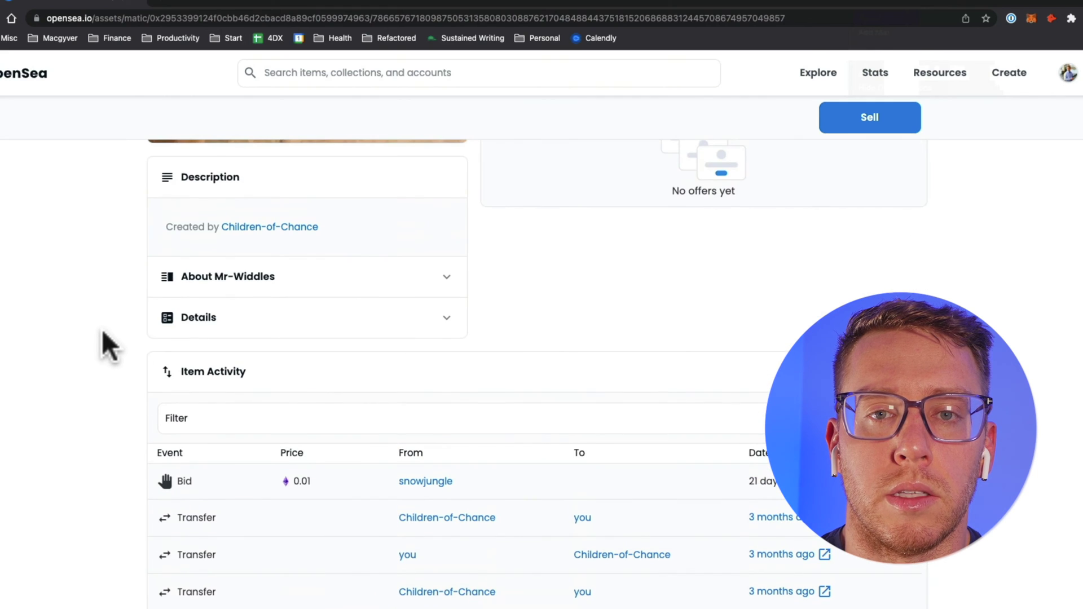
{"action": "scroll", "coordinate": [108, 331], "scroll_direction": "up", "scroll_amount": 7}
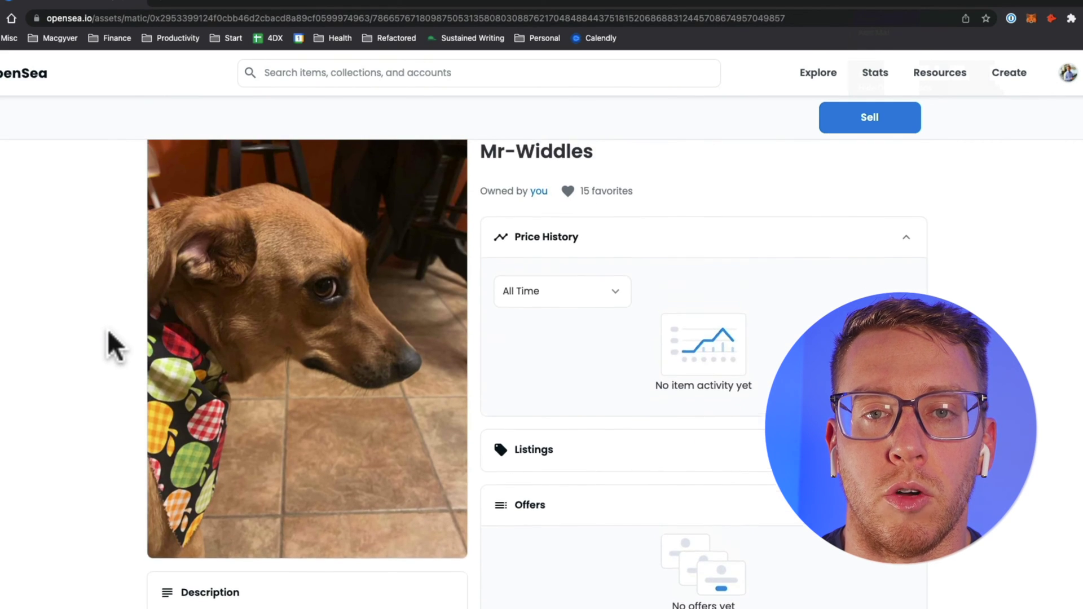
{"action": "scroll", "coordinate": [107, 329], "scroll_direction": "up", "scroll_amount": 1}
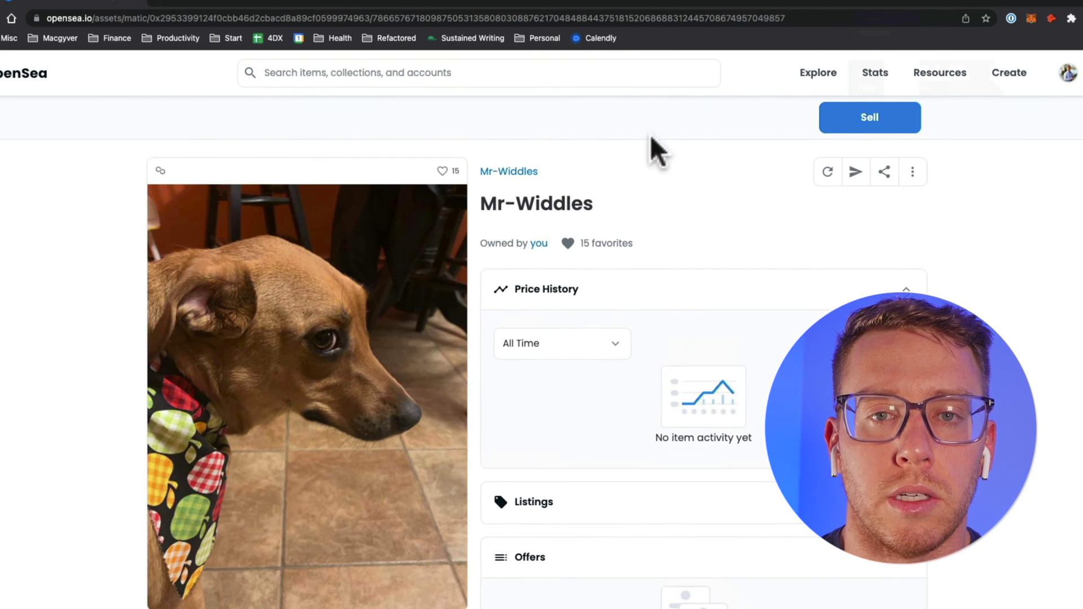
{"action": "scroll", "coordinate": [708, 171], "scroll_direction": "down", "scroll_amount": 1}
{"action": "scroll", "coordinate": [688, 184], "scroll_direction": "up", "scroll_amount": 1}
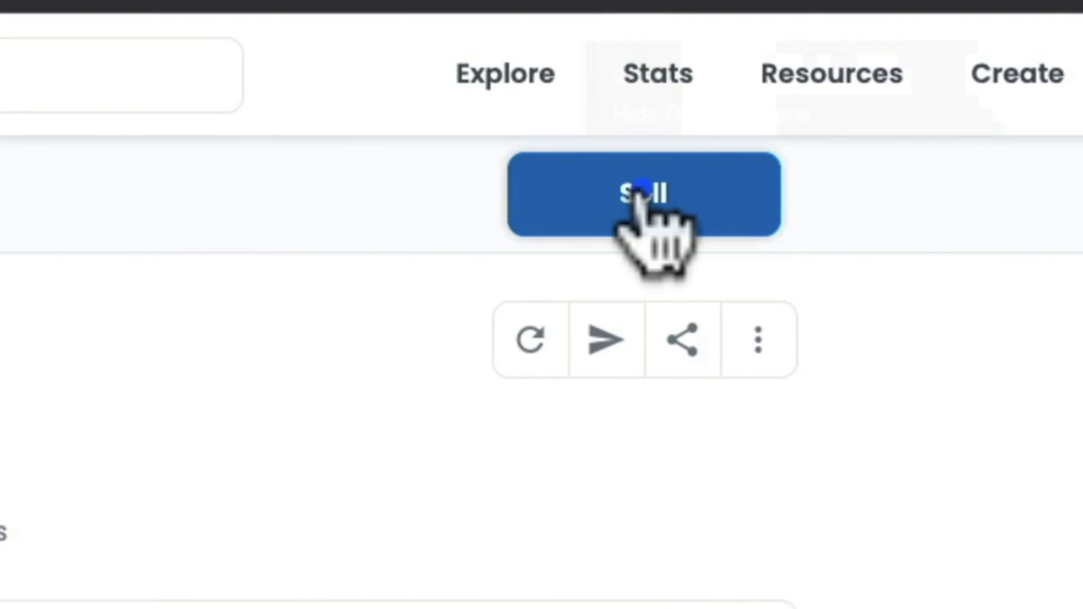
- Draft a Mr-Widdles sale at 0.002 ETH, keeping the 7-day duration
{"action": "left_click", "coordinate": [866, 117]}
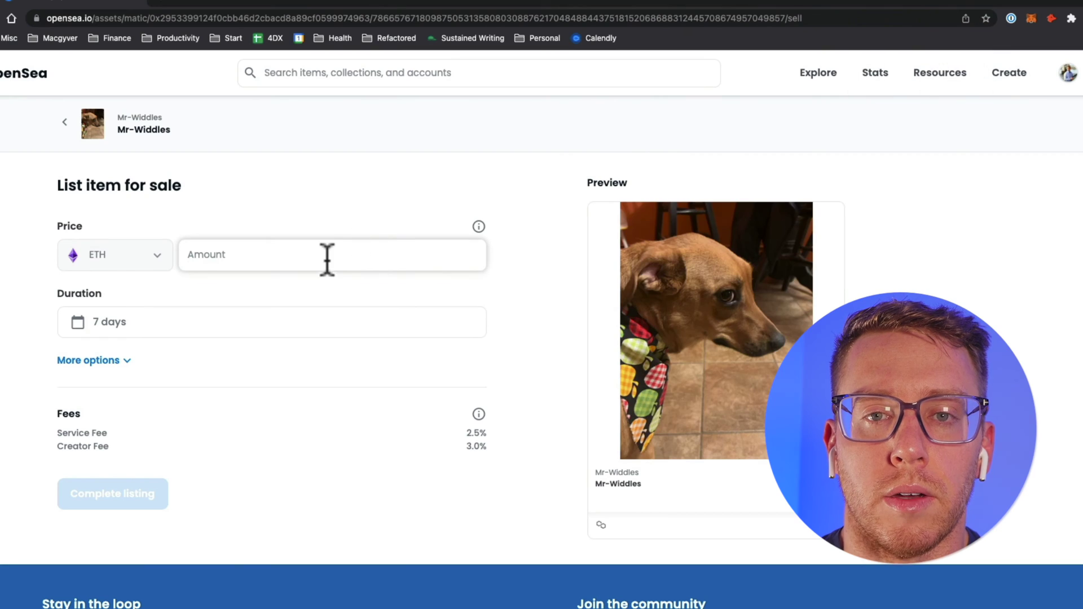
{"action": "left_click", "coordinate": [327, 260]}
{"action": "type", "text": "0.002"}
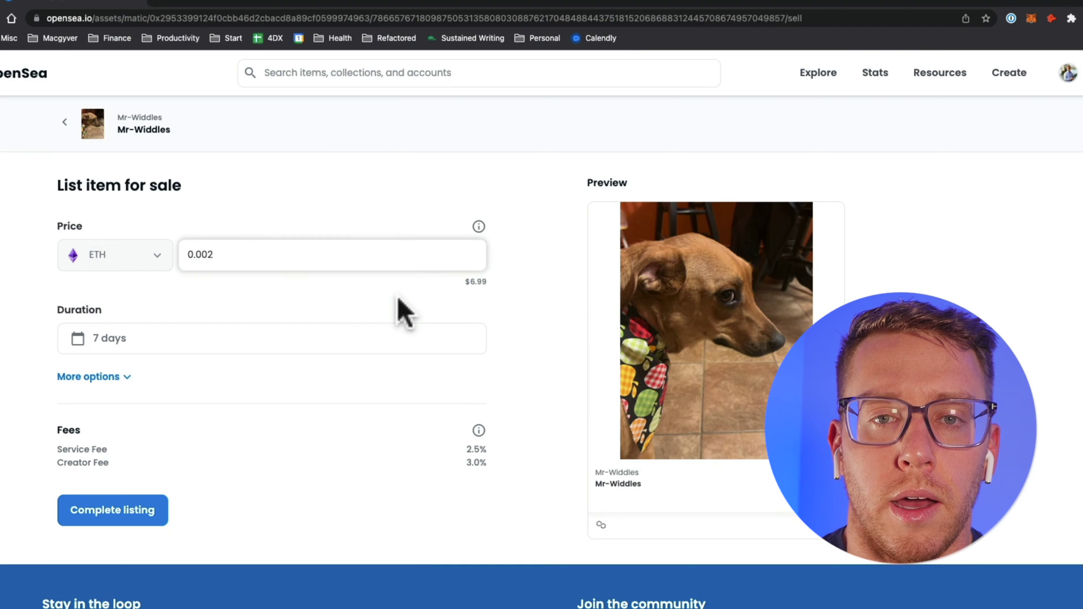
{"action": "left_click", "coordinate": [266, 348]}
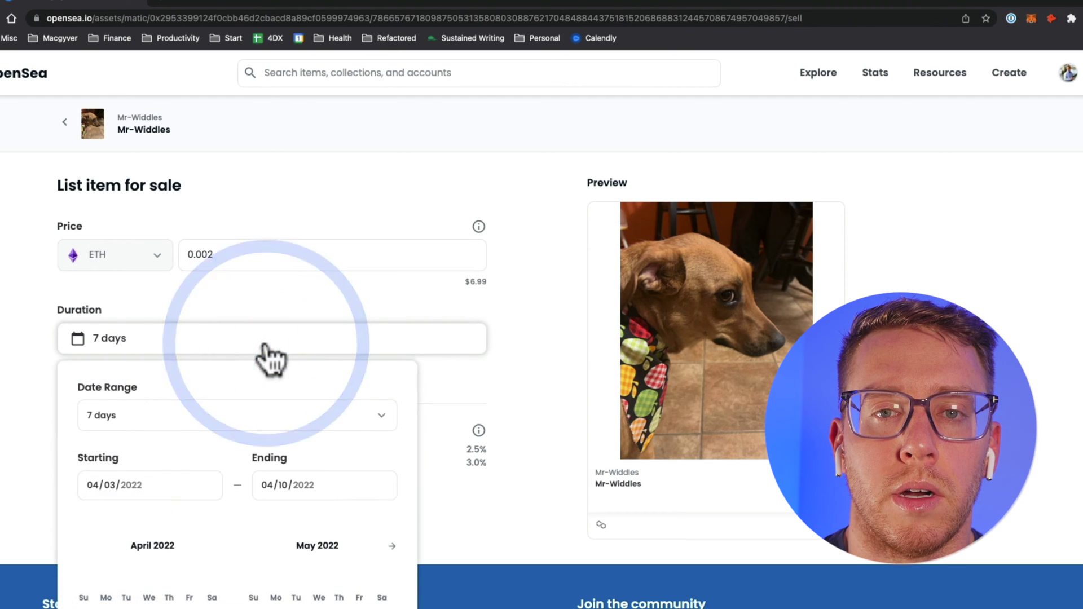
{"action": "scroll", "coordinate": [520, 382], "scroll_direction": "down", "scroll_amount": 5}
{"action": "left_click", "coordinate": [382, 212]}
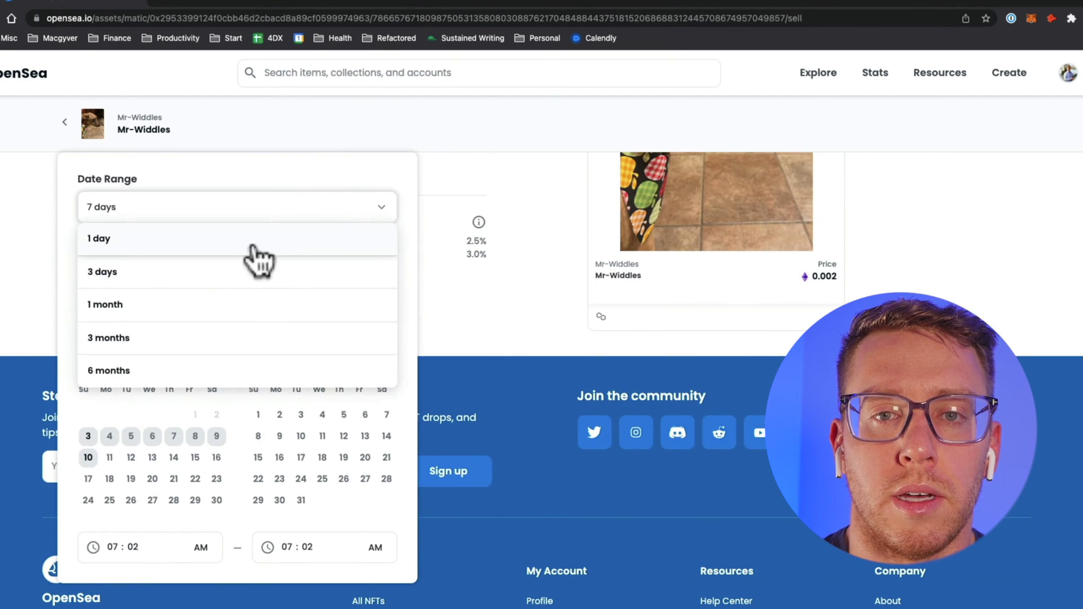
{"action": "left_click", "coordinate": [411, 196]}
{"action": "scroll", "coordinate": [290, 423], "scroll_direction": "up", "scroll_amount": 1}
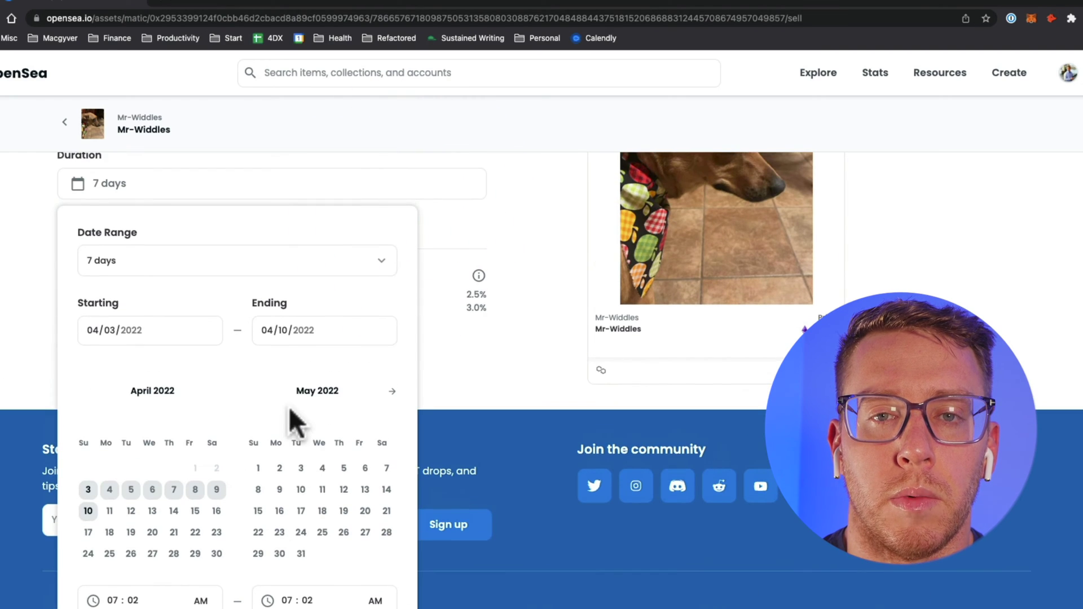
{"action": "left_click", "coordinate": [452, 205]}
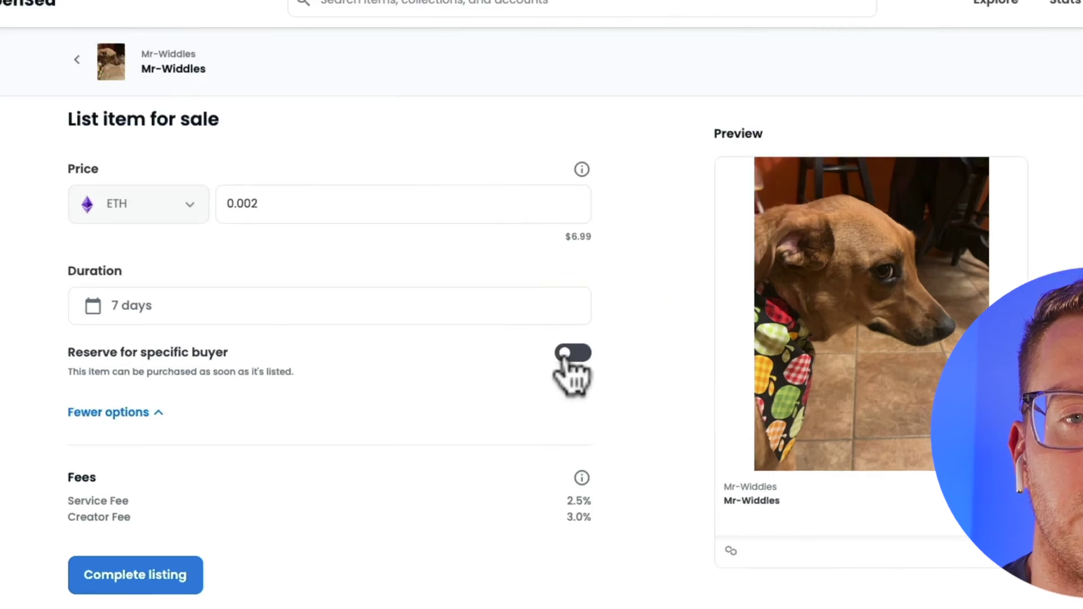
- Toggle the reserve-for-specific-buyer option on and back off, then return to the item page
{"action": "left_click", "coordinate": [470, 366]}
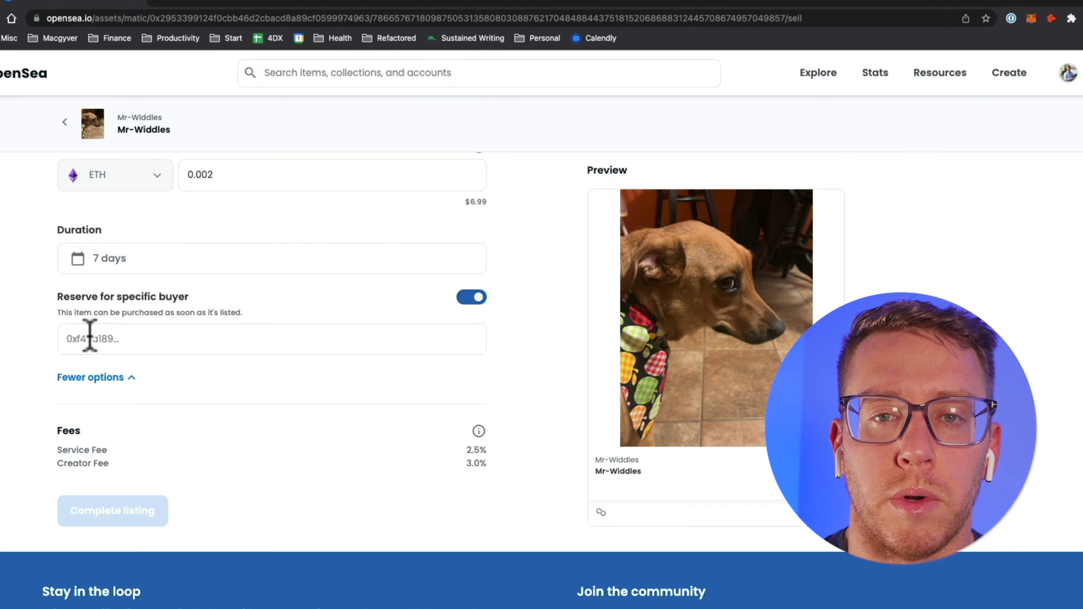
{"action": "left_click", "coordinate": [471, 297]}
{"action": "mouse_move", "coordinate": [479, 399]}
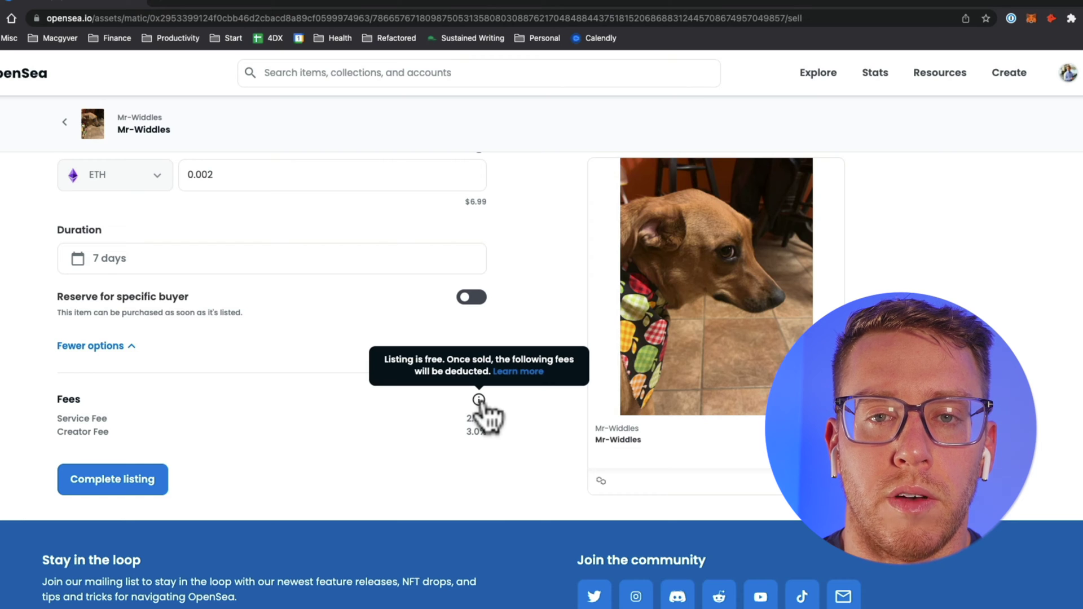
{"action": "scroll", "coordinate": [518, 411], "scroll_direction": "up", "scroll_amount": 3}
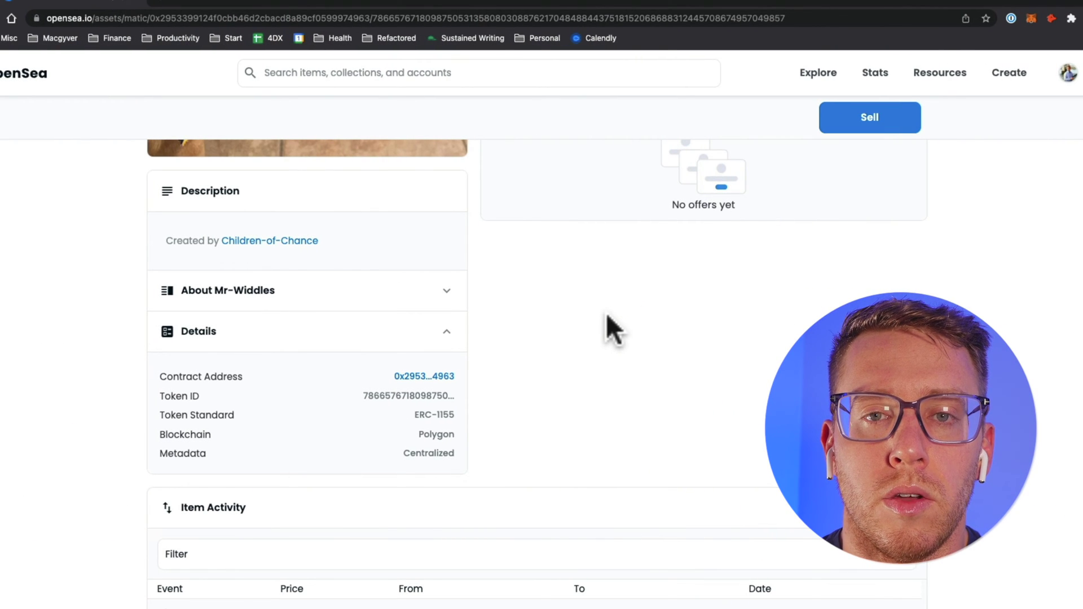
- Enter the 0.002 ETH price, complete the listing and sign it, ending April 10, 2022
{"action": "scroll", "coordinate": [558, 307], "scroll_direction": "up", "scroll_amount": 3}
{"action": "scroll", "coordinate": [346, 222], "scroll_direction": "up", "scroll_amount": 4}
{"action": "scroll", "coordinate": [408, 235], "scroll_direction": "down", "scroll_amount": 7}
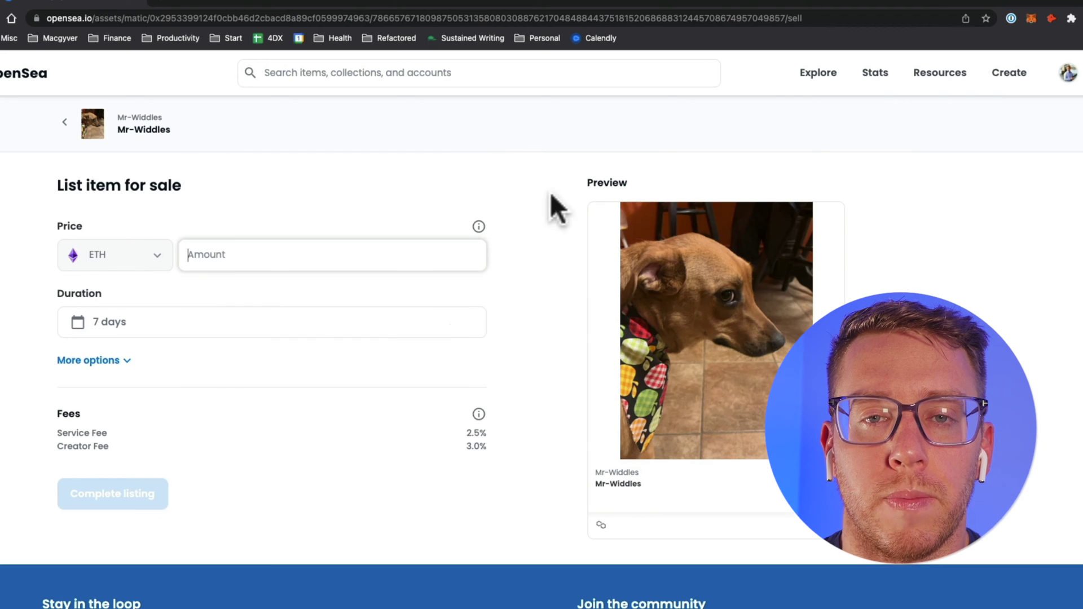
{"action": "type", "text": "0.05"}
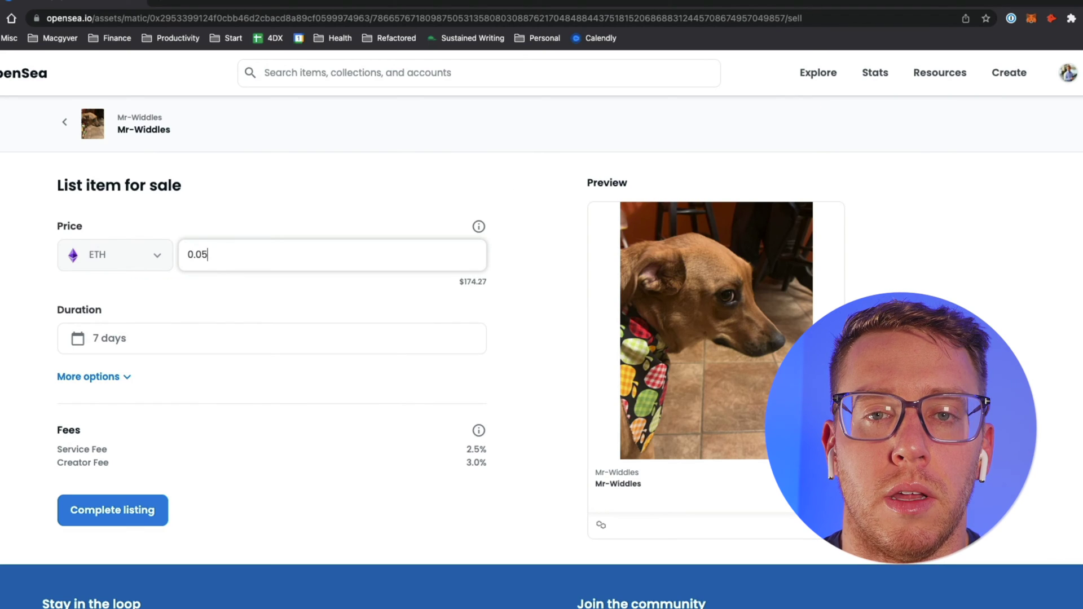
{"action": "key", "text": "BackSpace"}
{"action": "type", "text": "05"}
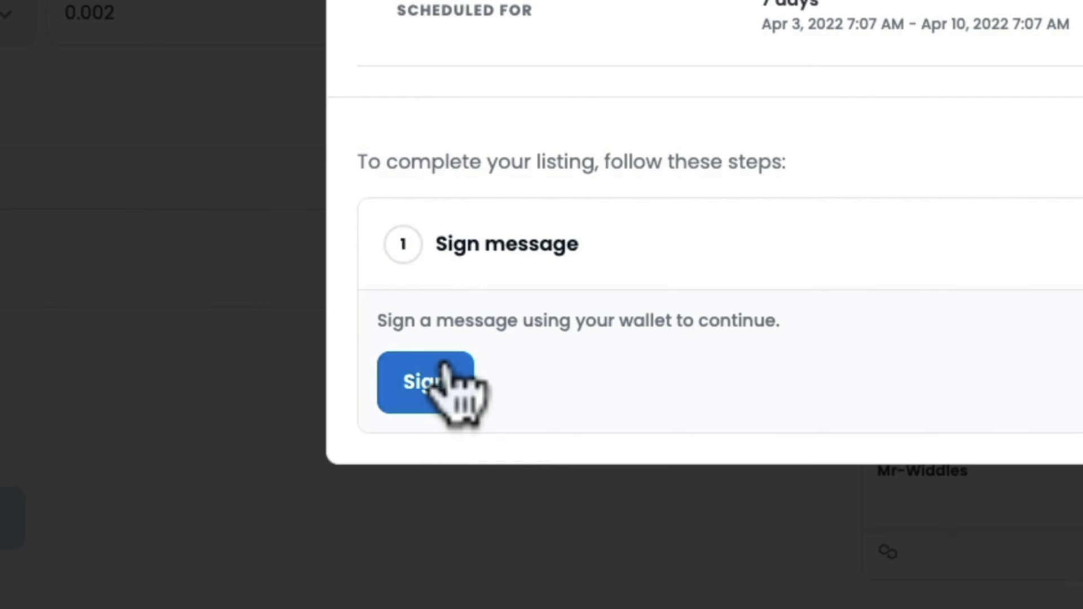
{"action": "left_click", "coordinate": [446, 369]}
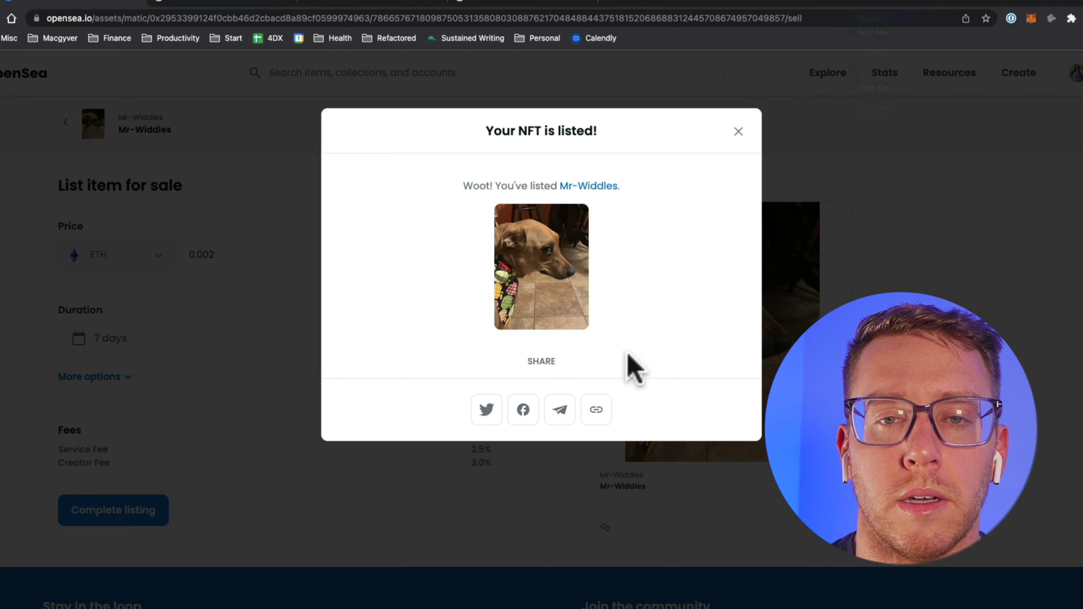
{"action": "left_click", "coordinate": [875, 256]}
- Create a new MetaMask account named 'Mr-Widdles-New' and connect it to OpenSea
{"action": "scroll", "coordinate": [875, 256], "scroll_direction": "up", "scroll_amount": 5}
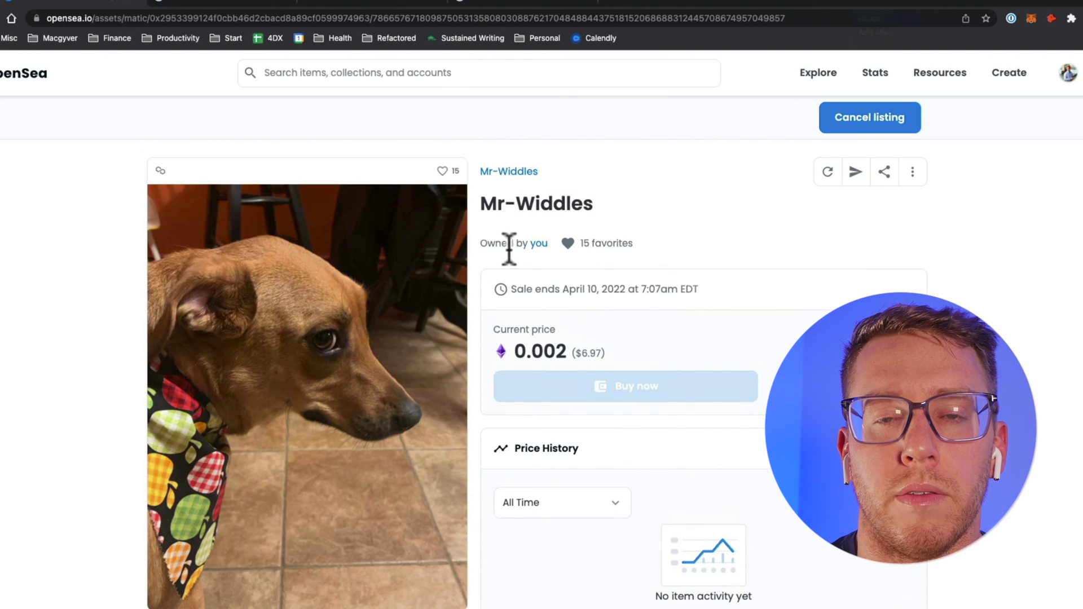
{"action": "mouse_move", "coordinate": [1067, 73]}
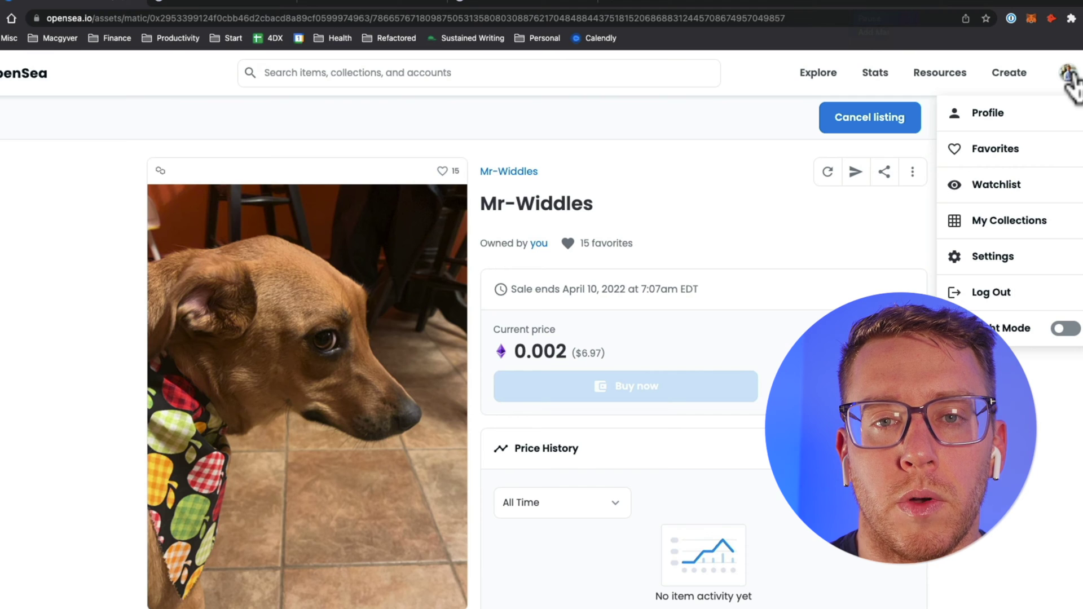
{"action": "left_click", "coordinate": [1006, 221]}
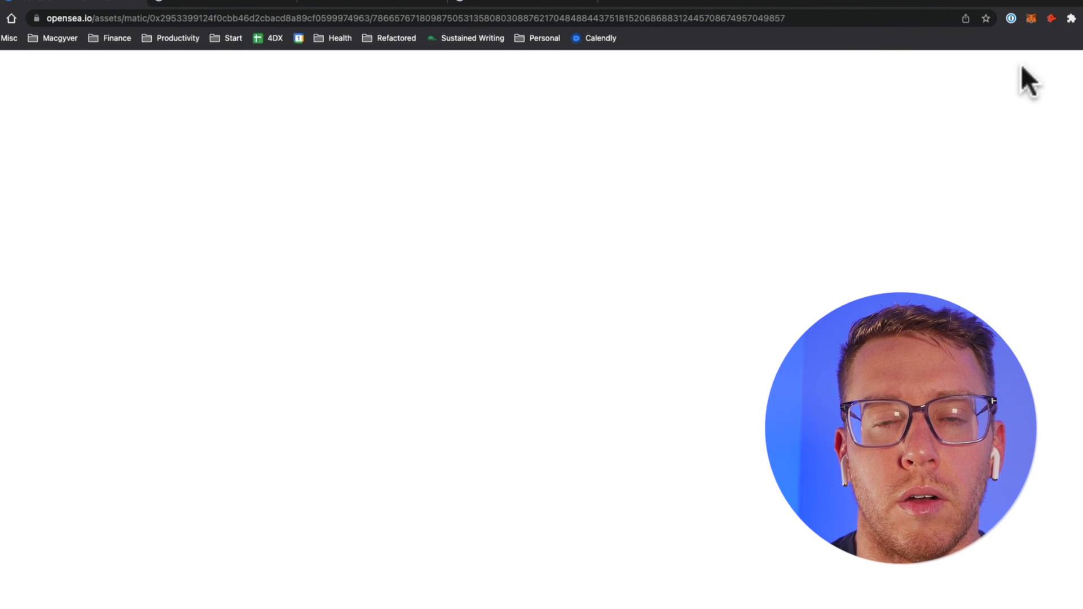
{"action": "left_click", "coordinate": [1031, 19]}
{"action": "left_click", "coordinate": [1017, 50]}
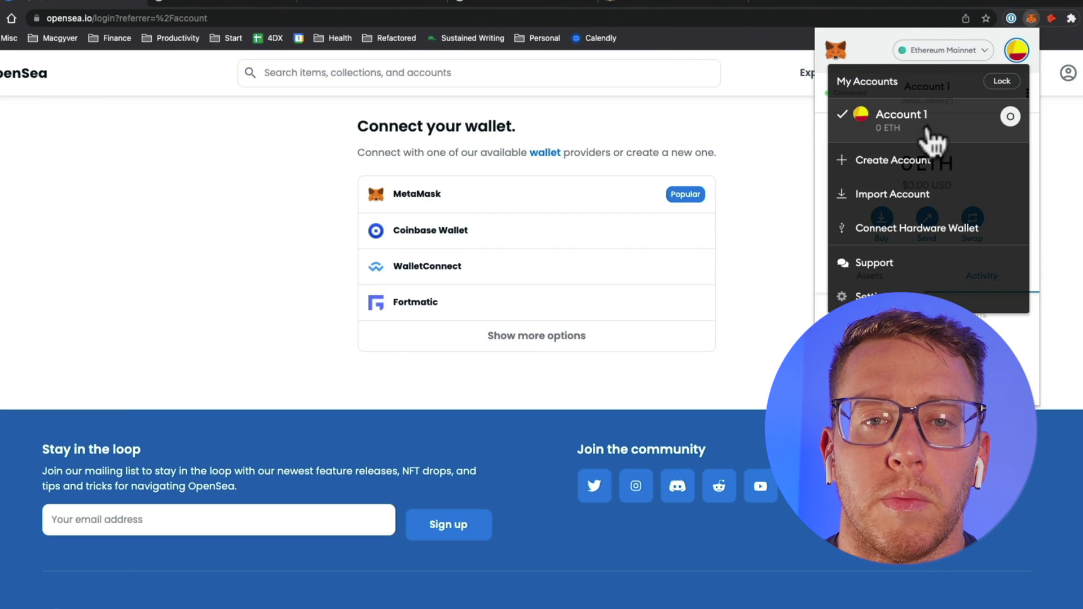
{"action": "left_click", "coordinate": [914, 169]}
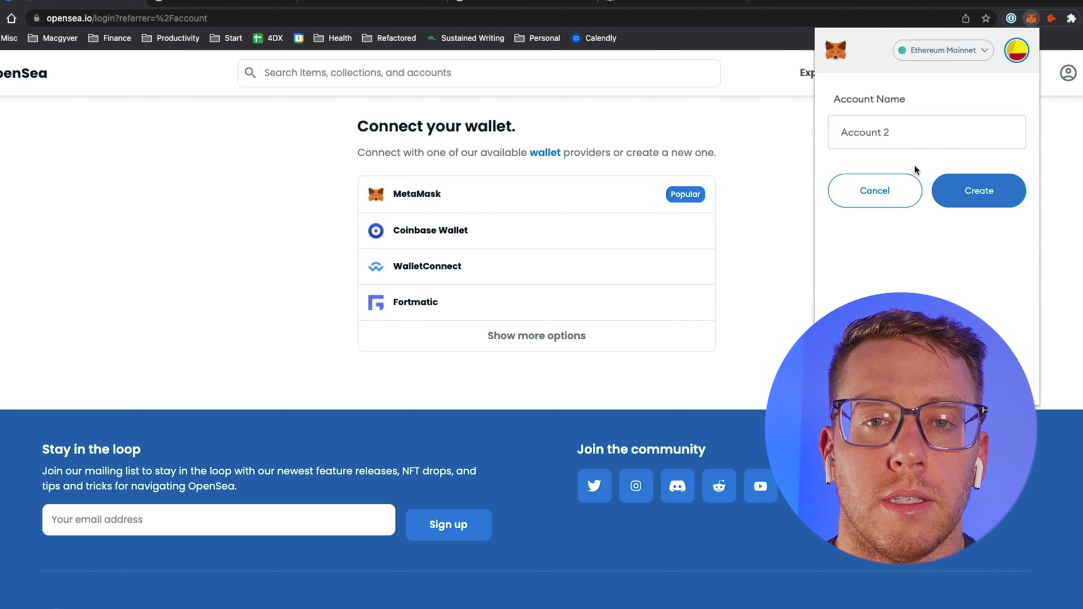
{"action": "type", "text": "Mr-Widdles-New"}
{"action": "left_click", "coordinate": [979, 190]}
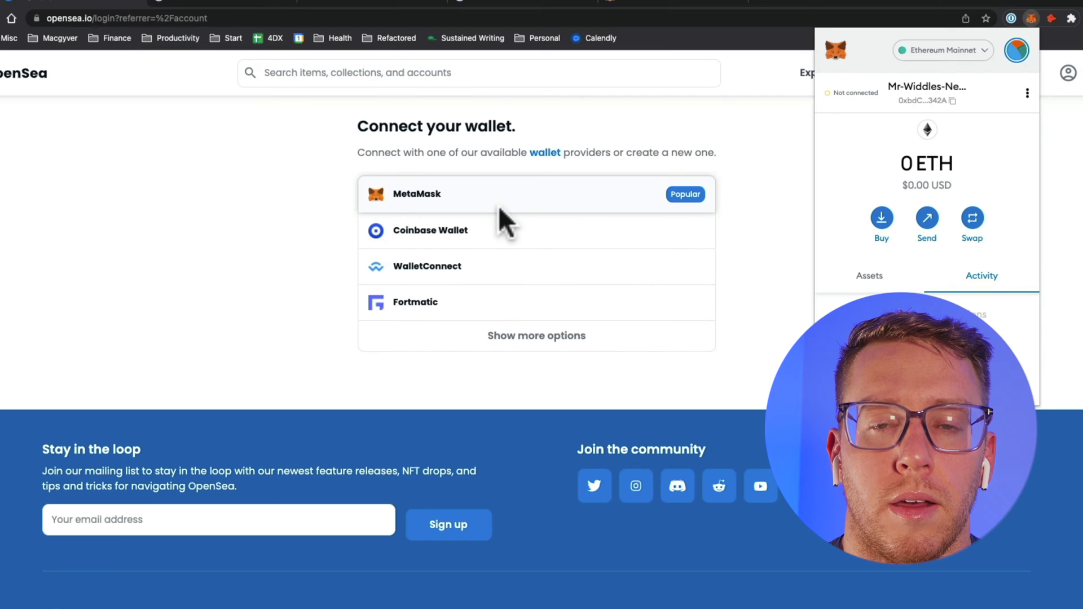
{"action": "left_click", "coordinate": [524, 193]}
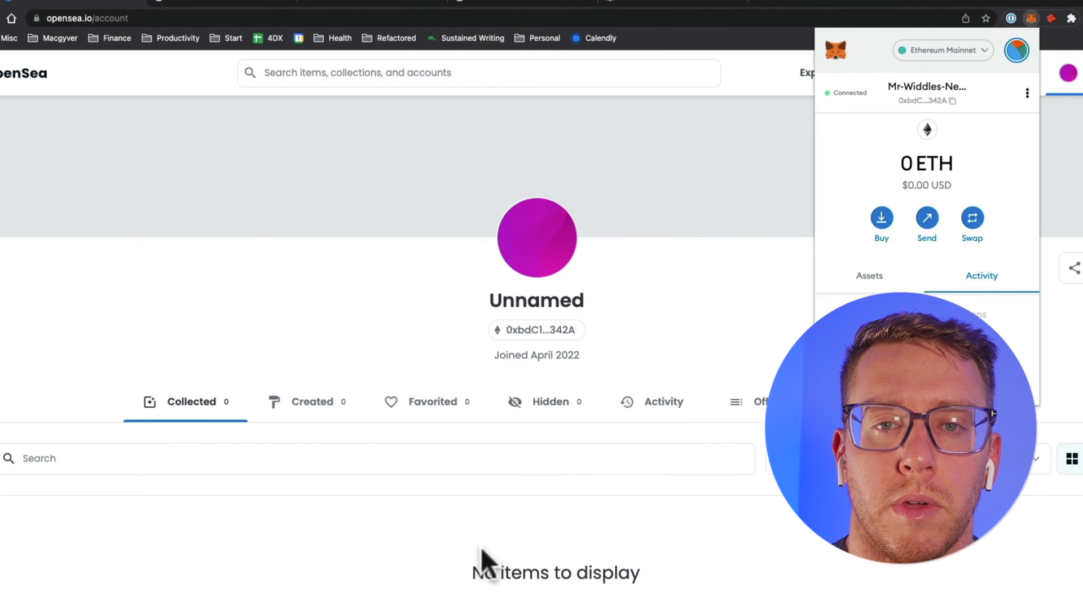
- Search OpenSea for Mr-Widdles and open its item page priced at 0.002 ETH
{"action": "left_click", "coordinate": [707, 324]}
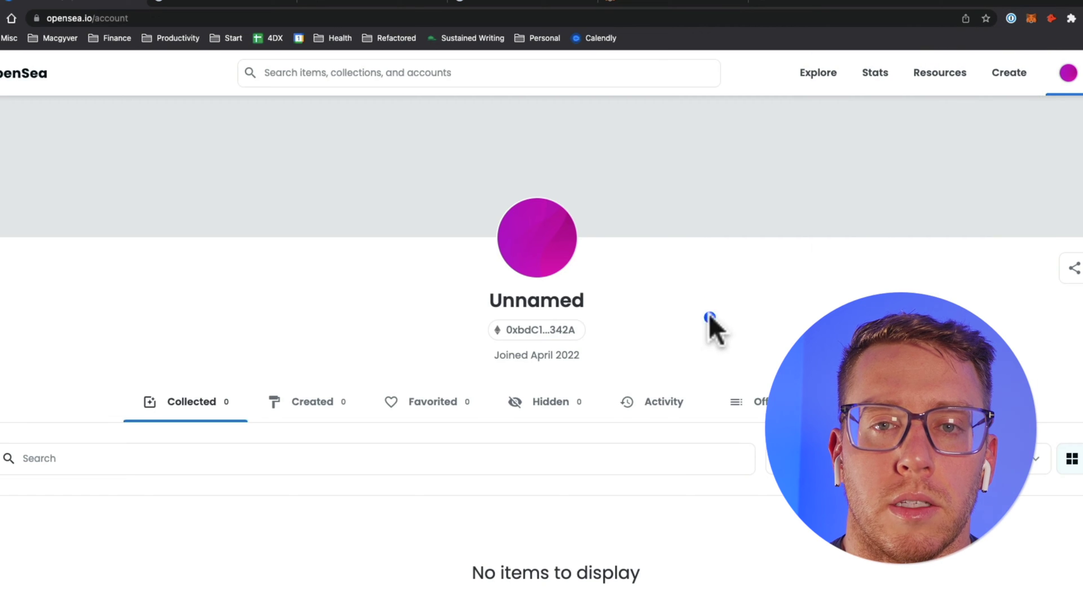
{"action": "left_click", "coordinate": [400, 68]}
{"action": "type", "text": "Mr-Widdles"}
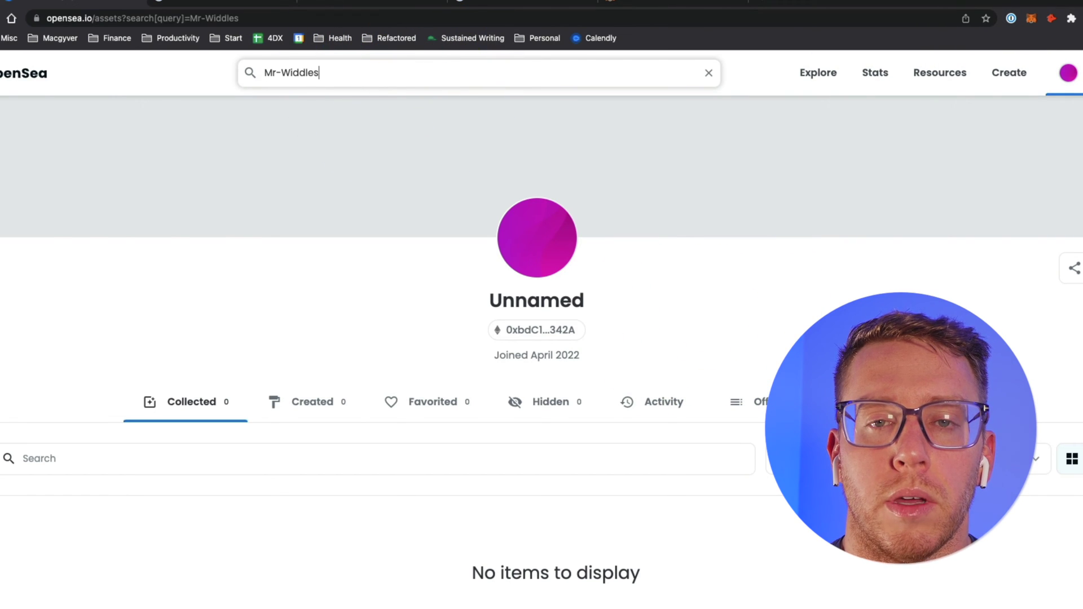
{"action": "key", "text": "Return"}
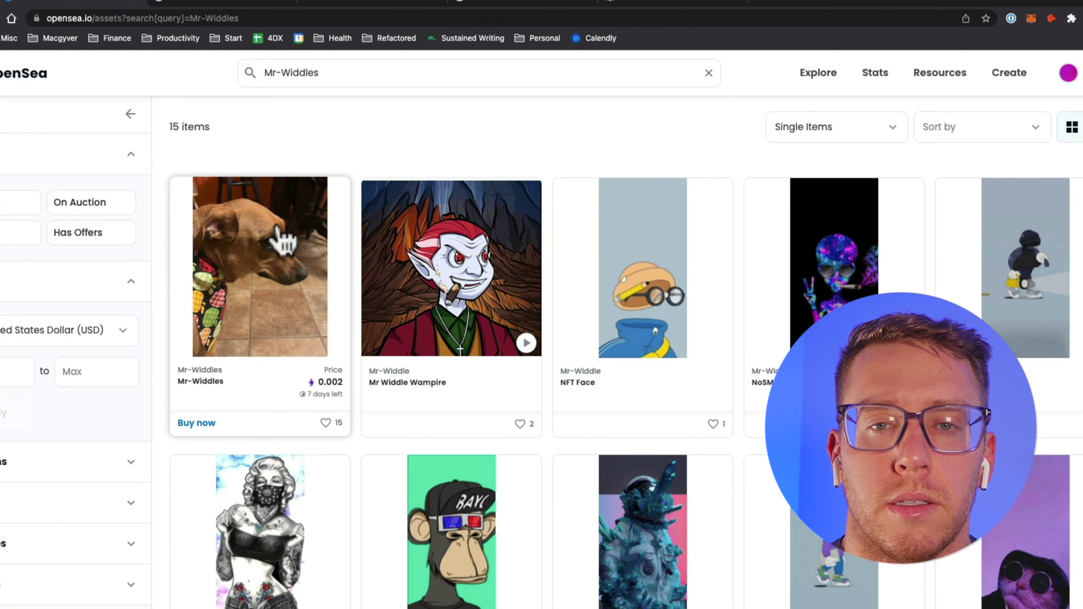
{"action": "left_click", "coordinate": [195, 424]}
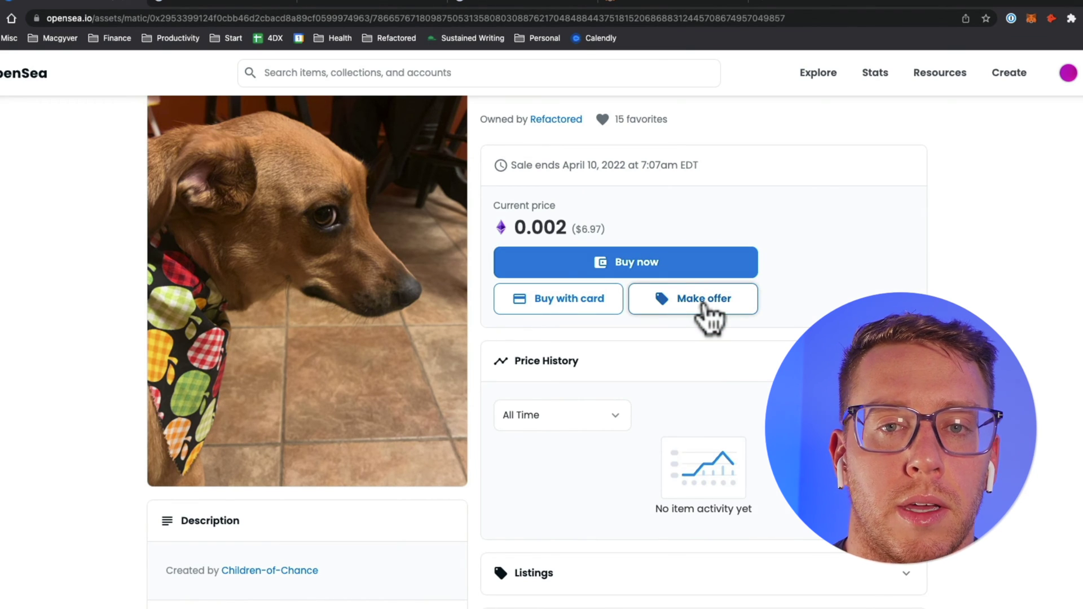
{"action": "scroll", "coordinate": [542, 338], "scroll_direction": "up", "scroll_amount": 2}
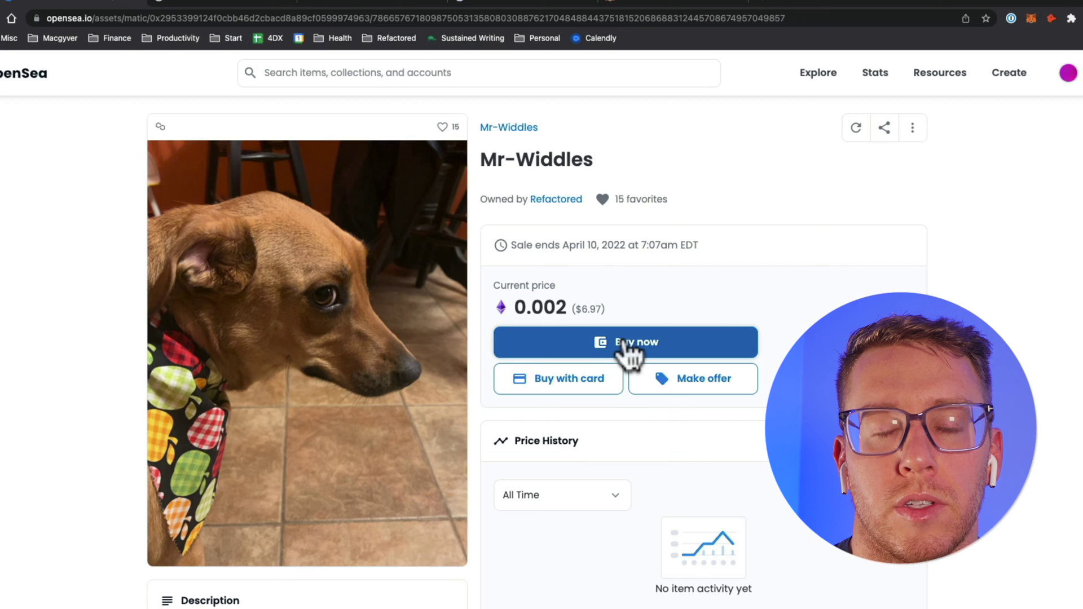
{"action": "left_click", "coordinate": [631, 351]}
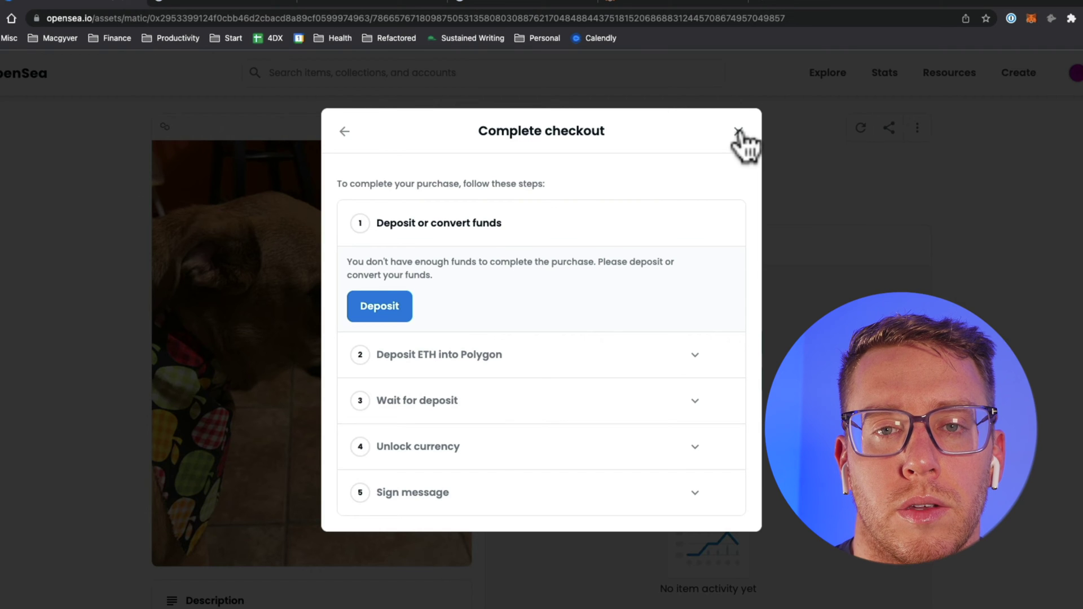
{"action": "left_click", "coordinate": [739, 130]}
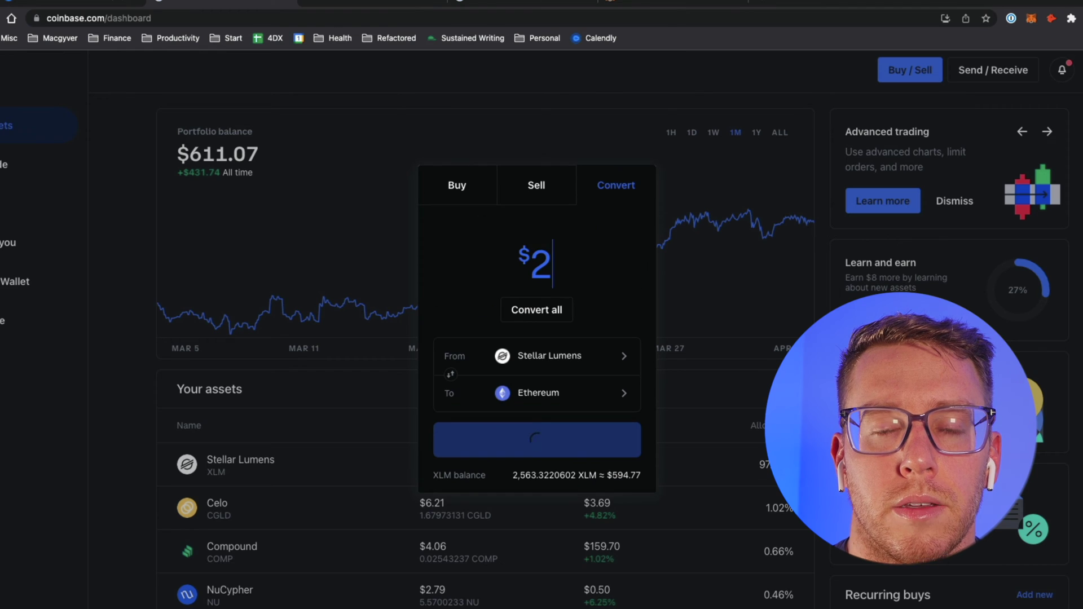
- Convert $20 of Stellar Lumens into Ethereum
{"action": "type", "text": "0"}
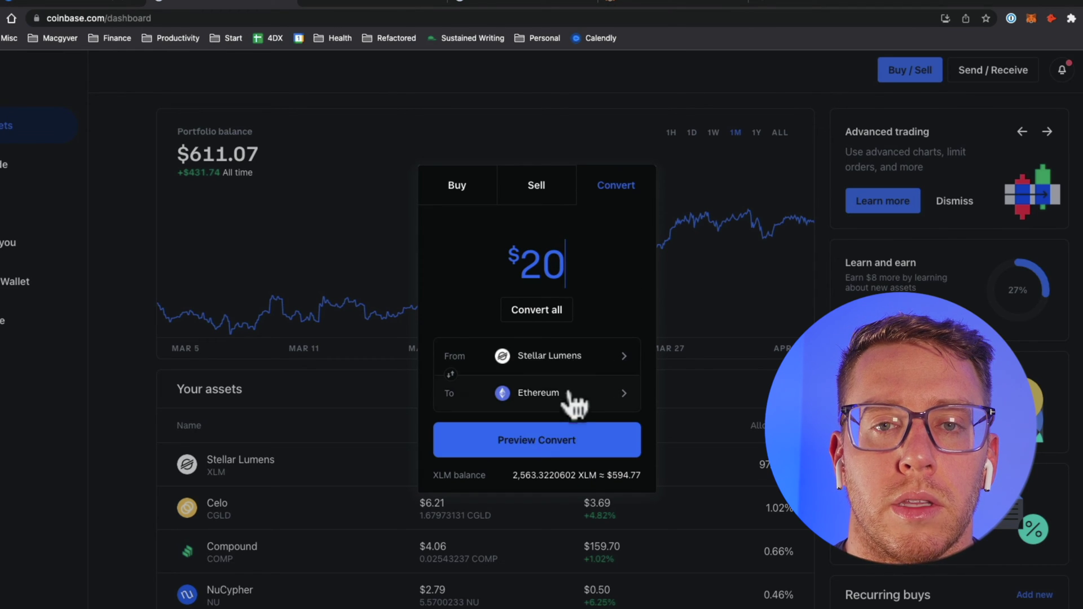
{"action": "left_click", "coordinate": [552, 445]}
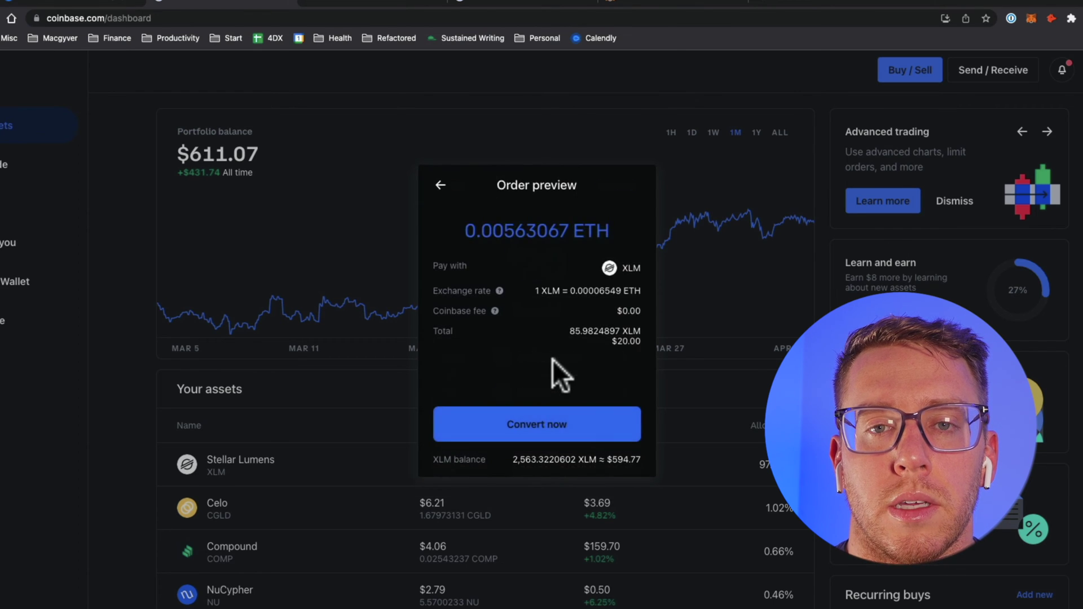
{"action": "key", "text": "Escape"}
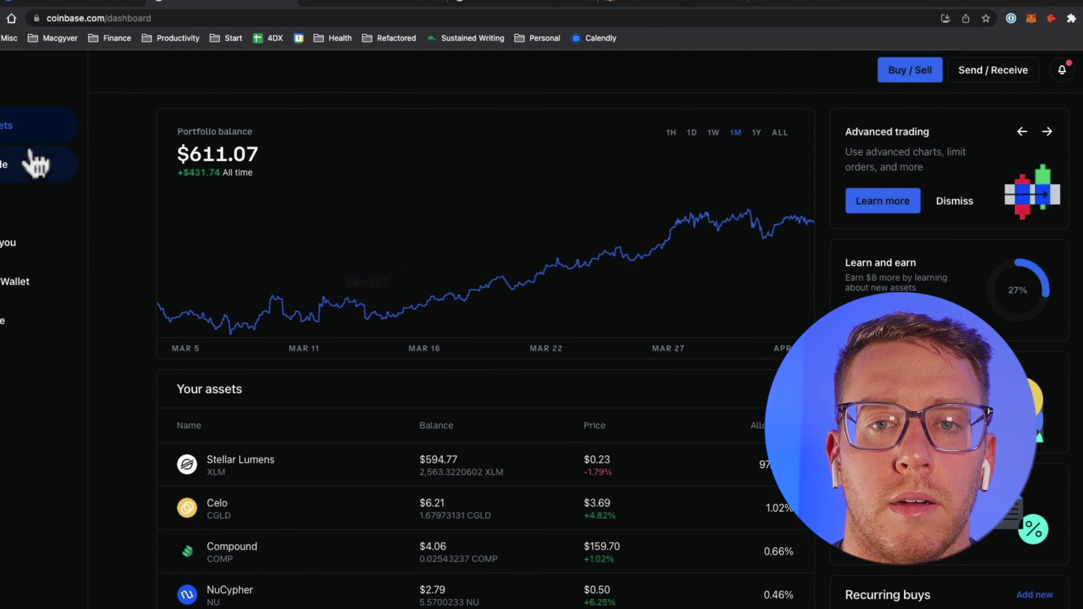
- Open the Ethereum holding's page showing $19.60 and start an Ethereum send
{"action": "scroll", "coordinate": [479, 479], "scroll_direction": "down", "scroll_amount": 3}
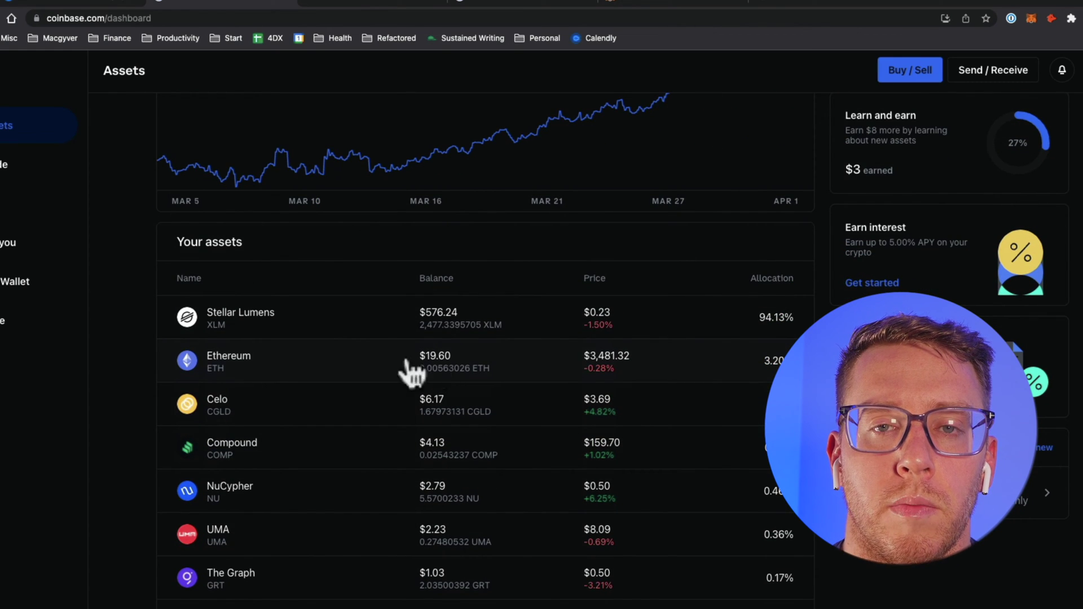
{"action": "left_click", "coordinate": [331, 363]}
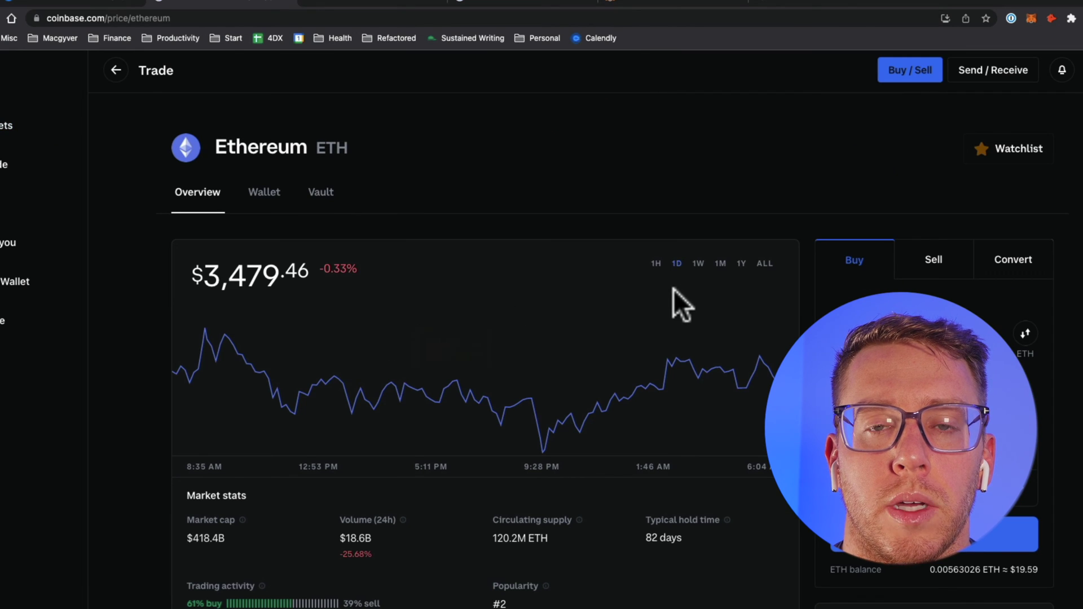
{"action": "left_click", "coordinate": [991, 79]}
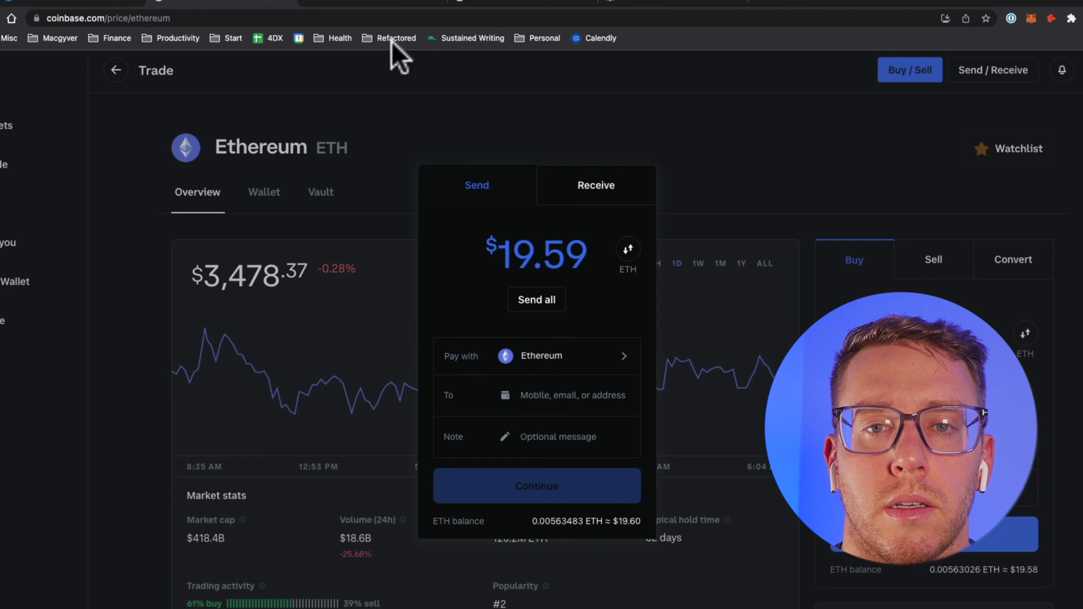
- Verify in MetaMask that 0.0048 ETH from Coinbase arrived in the new account
{"action": "left_click", "coordinate": [664, 8]}
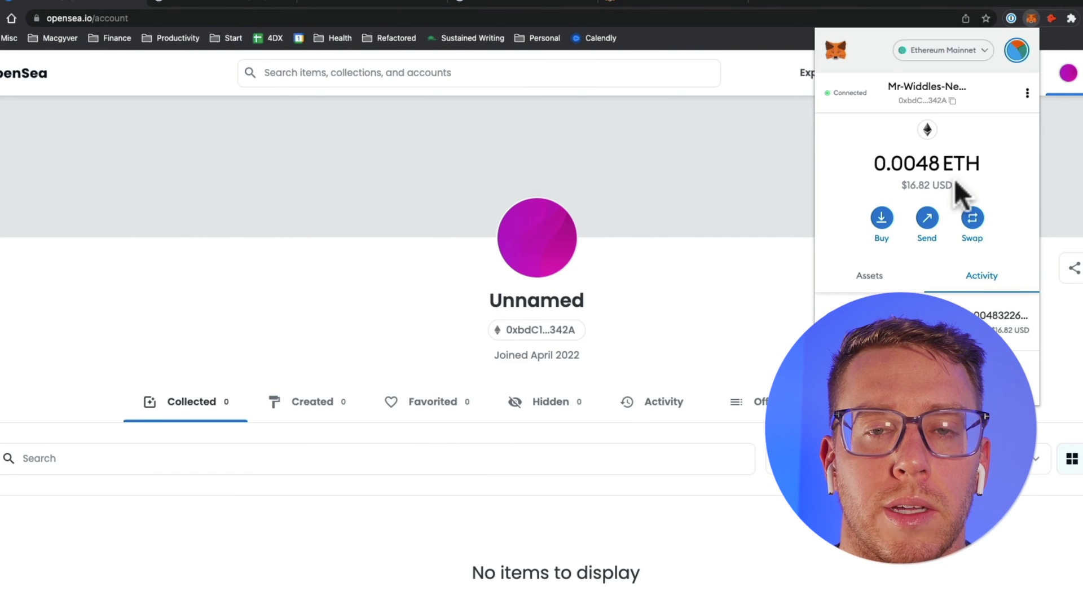
{"action": "left_click", "coordinate": [993, 321]}
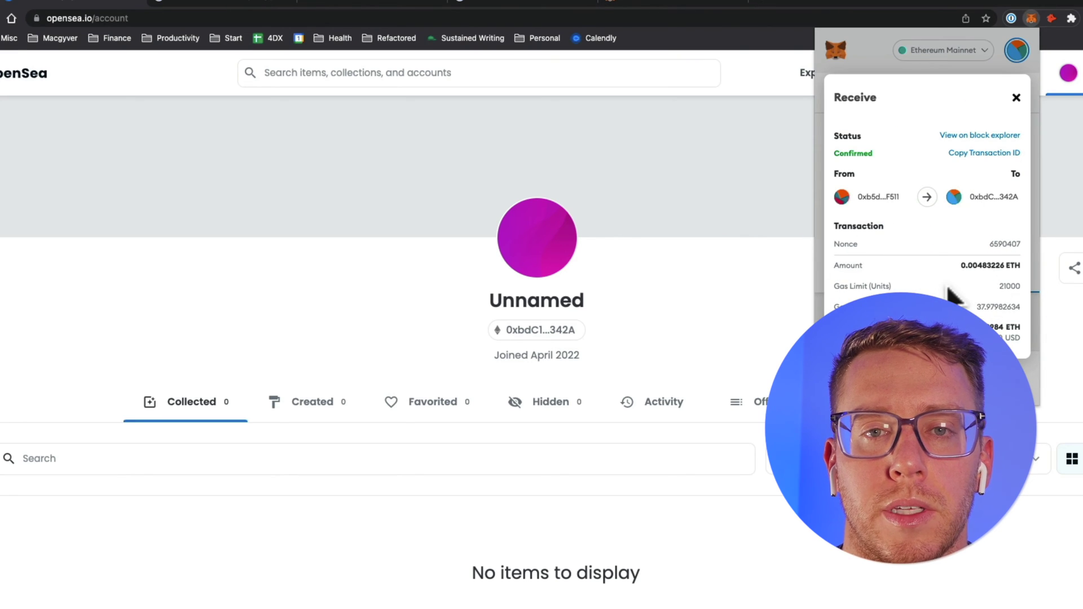
{"action": "left_click", "coordinate": [1016, 98]}
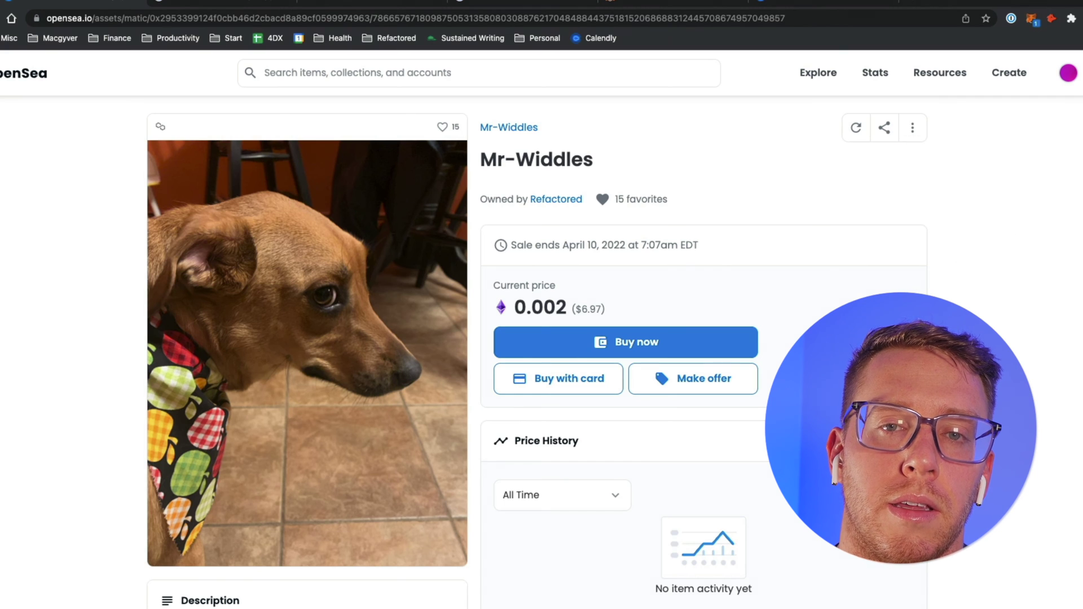
- Bridge the new wallet's ETH to Polygon from the OpenSea wallet panel, reaching a $30.81 balance
{"action": "left_click", "coordinate": [1068, 73]}
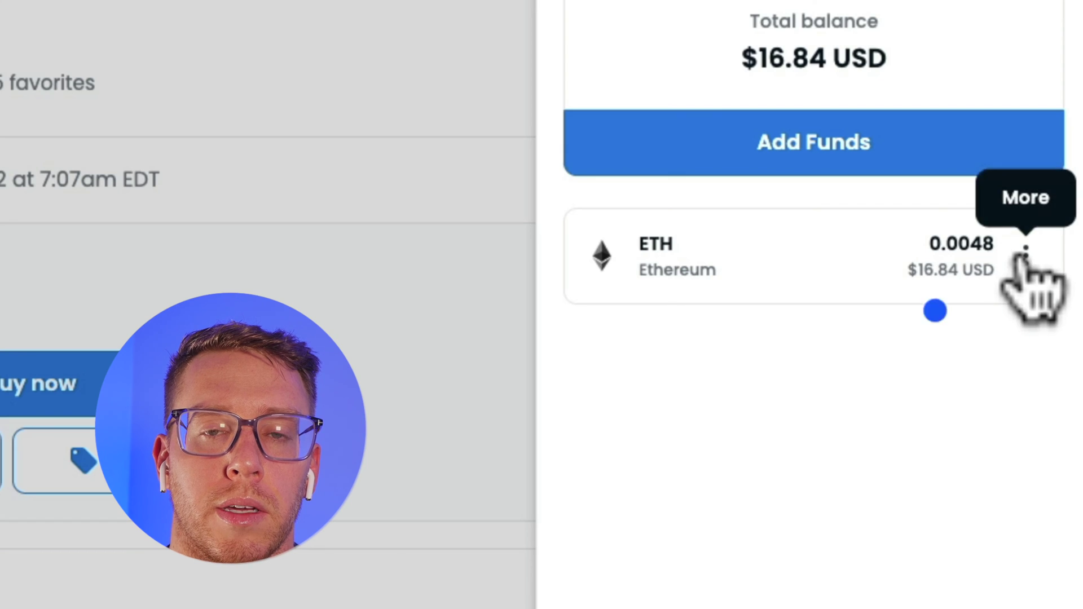
{"action": "left_click", "coordinate": [1080, 291]}
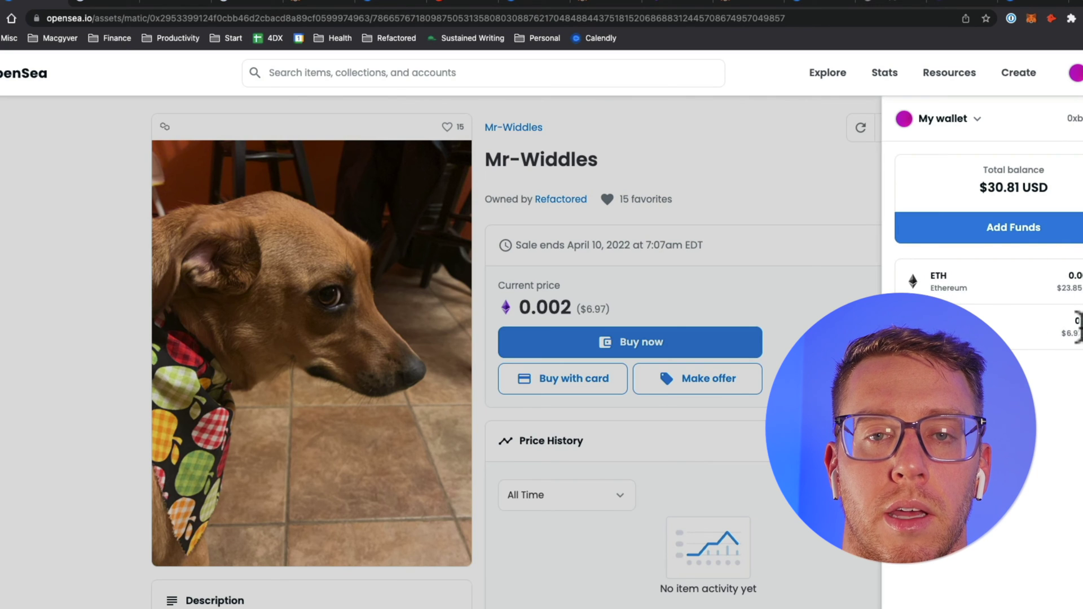
{"action": "left_click", "coordinate": [840, 248]}
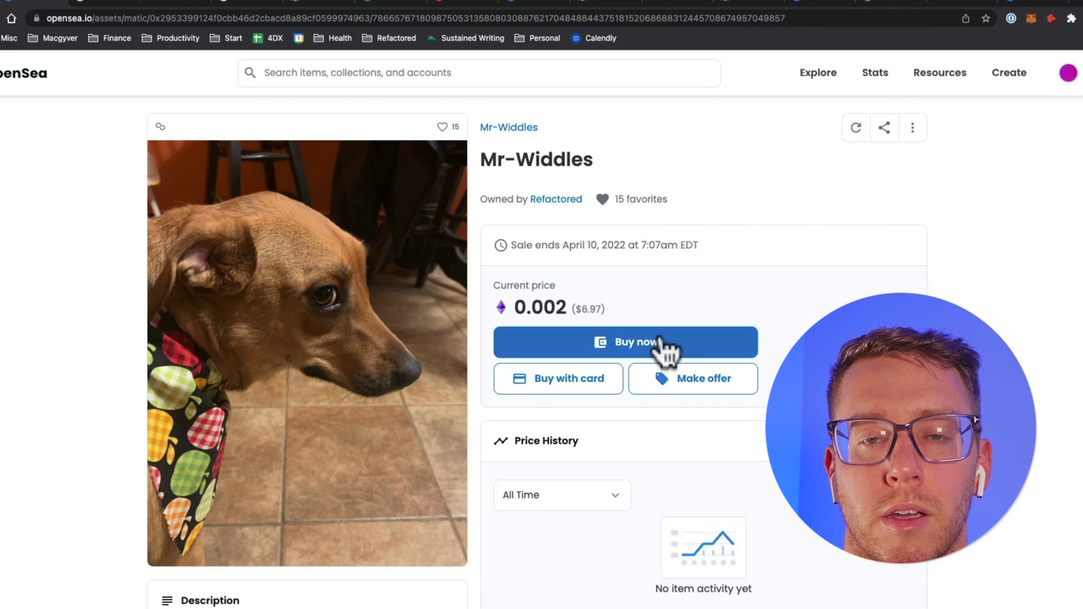
- Buy Mr-Widdles for 0.002 ETH, accepting the collection warning and terms, and sign
{"action": "left_click", "coordinate": [650, 341]}
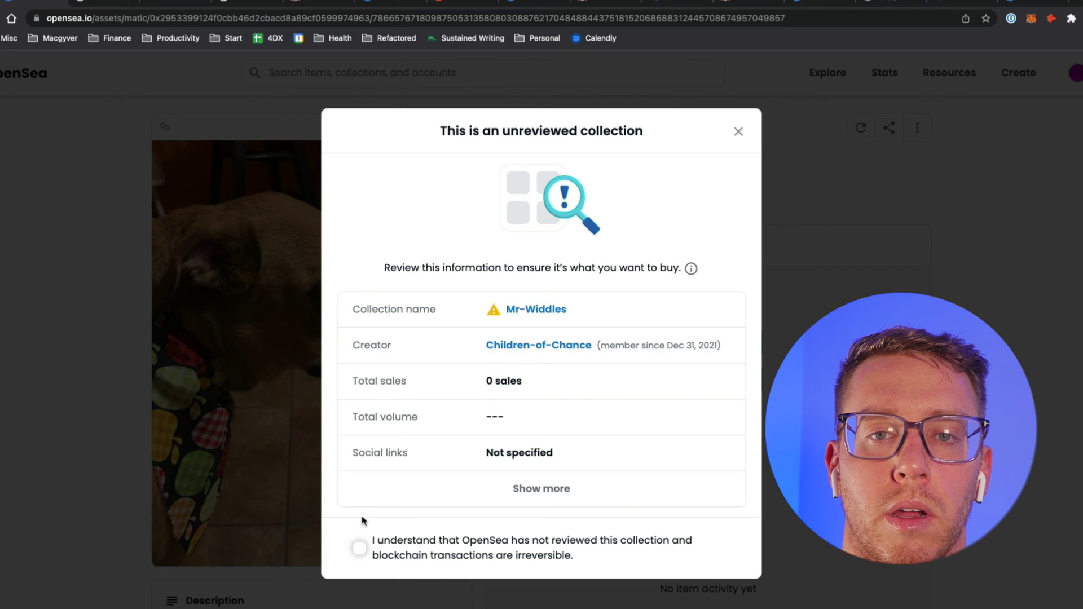
{"action": "left_click", "coordinate": [359, 548]}
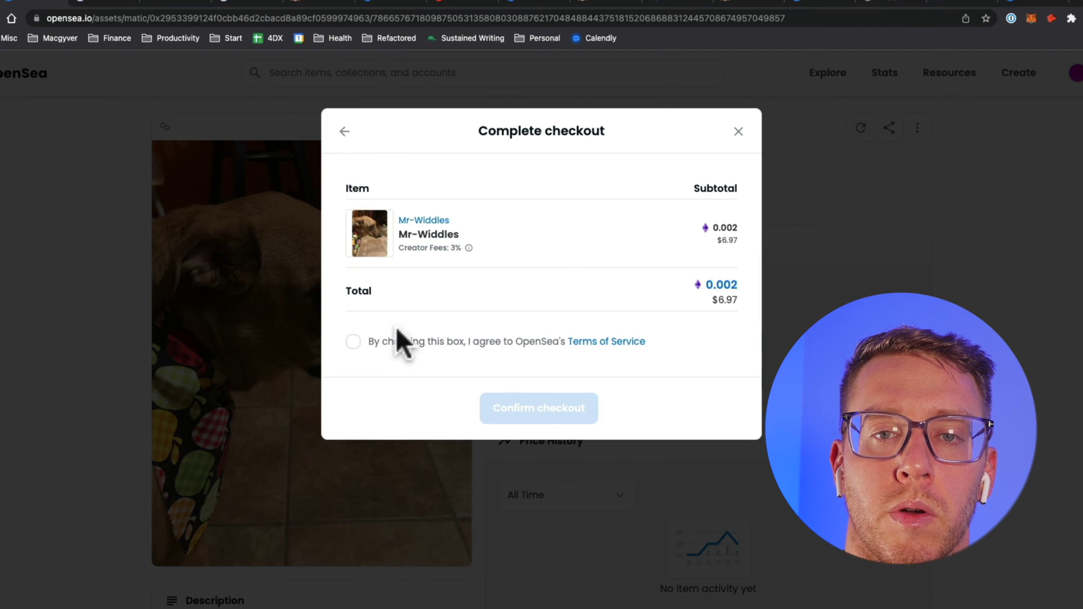
{"action": "left_click", "coordinate": [353, 341]}
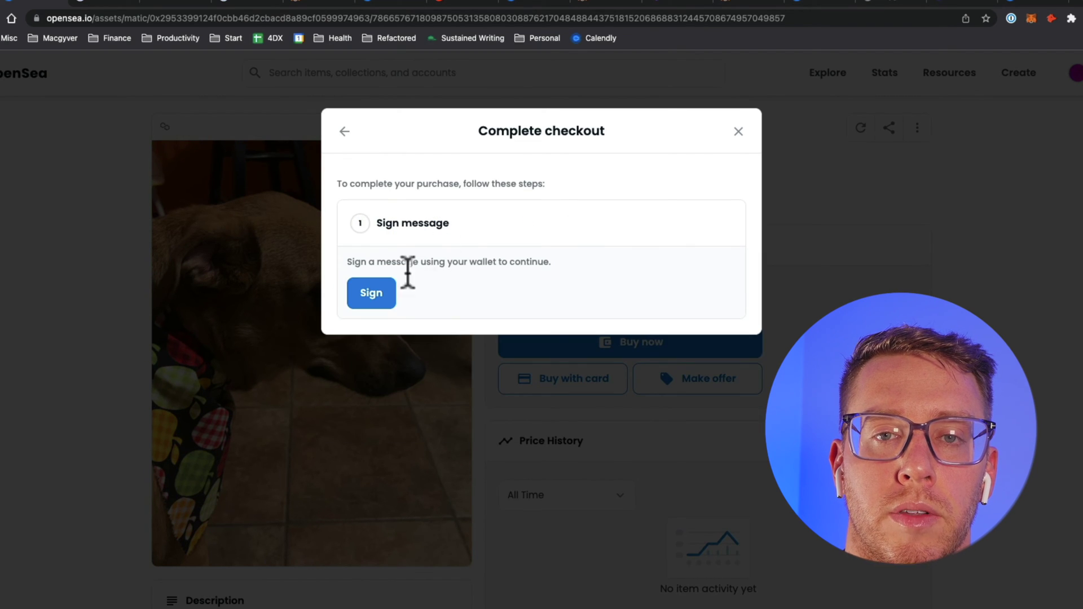
{"action": "left_click", "coordinate": [379, 299]}
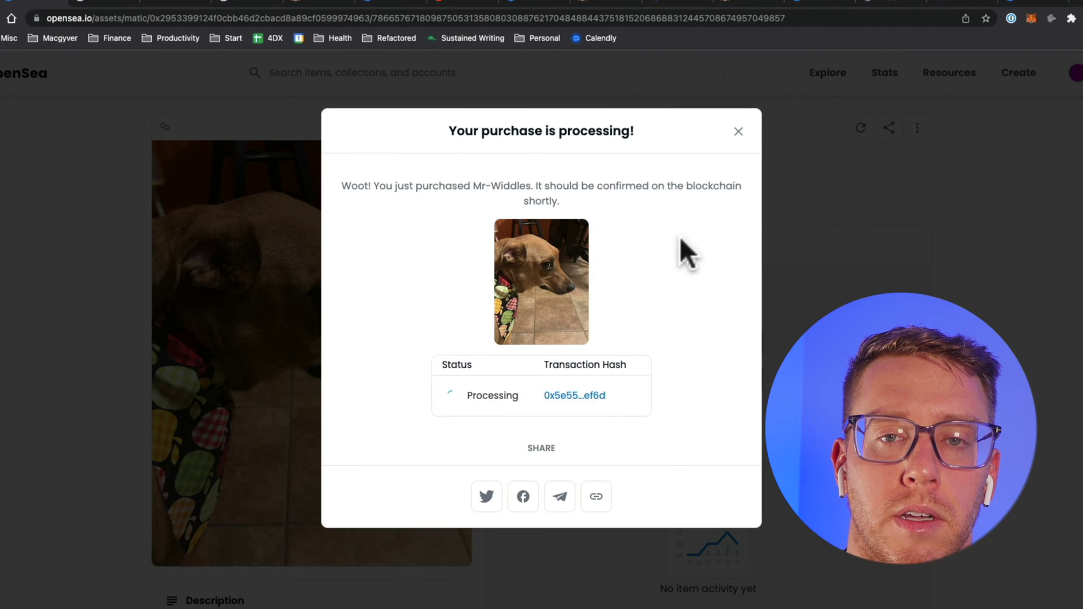
- View the purchase transaction, then confirm Mr-Widdles appears on the Unnamed profile
{"action": "left_click", "coordinate": [571, 382]}
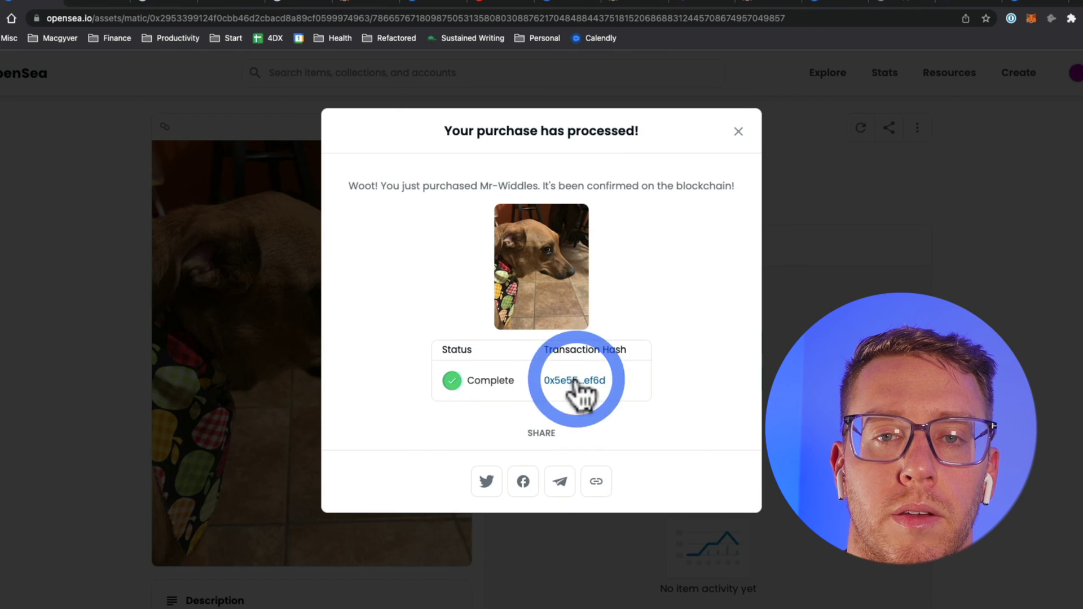
{"action": "left_click", "coordinate": [104, 2]}
{"action": "scroll", "coordinate": [769, 259], "scroll_direction": "down", "scroll_amount": 6}
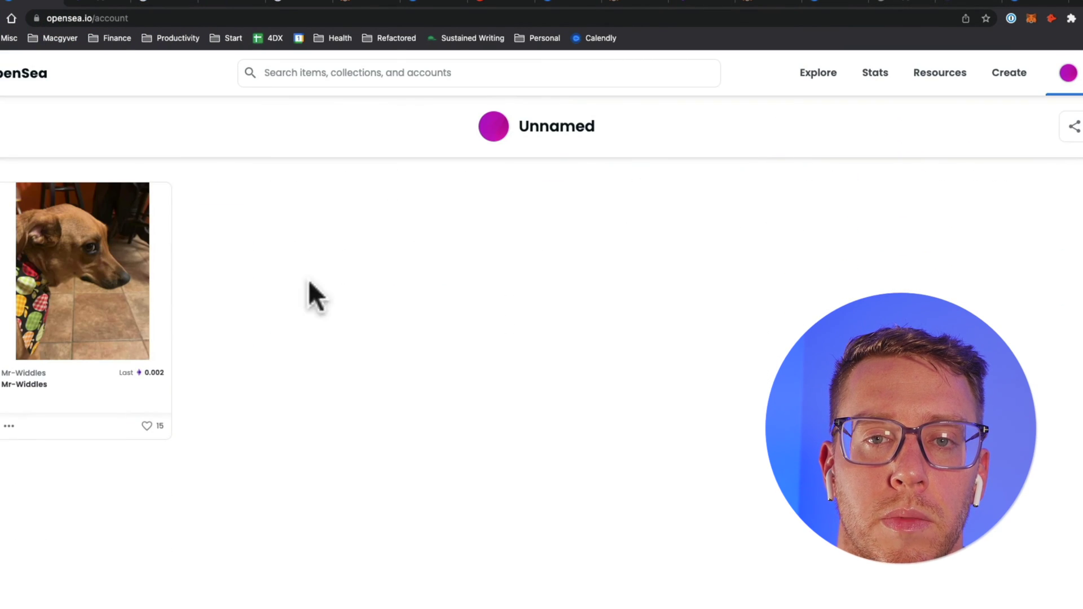
- Open the Mr-Widdles item page and review its Item Activity history
{"action": "left_click", "coordinate": [133, 276]}
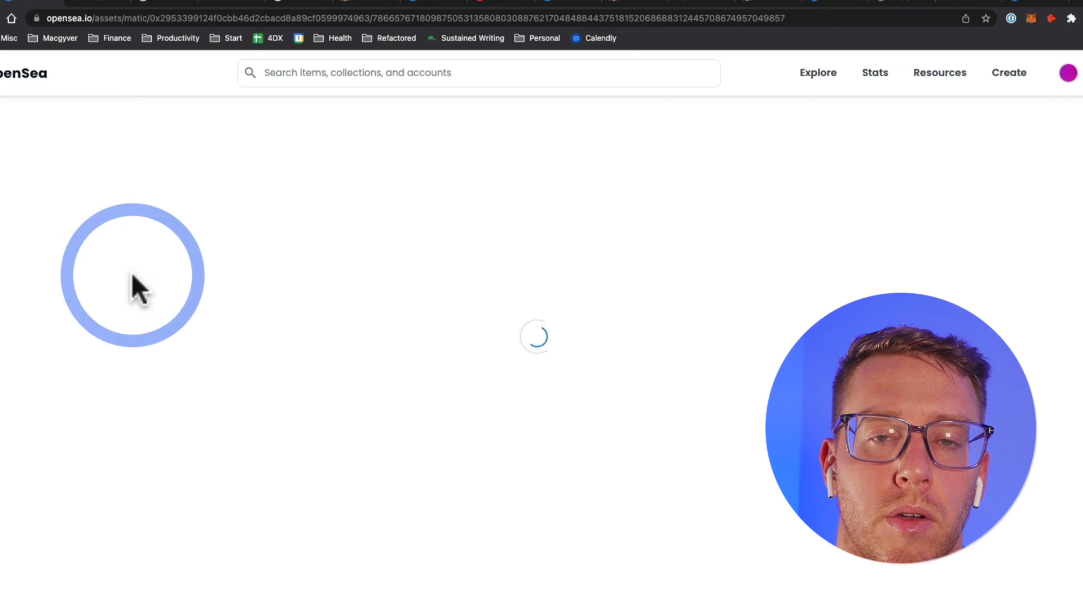
{"action": "scroll", "coordinate": [423, 302], "scroll_direction": "down", "scroll_amount": 10}
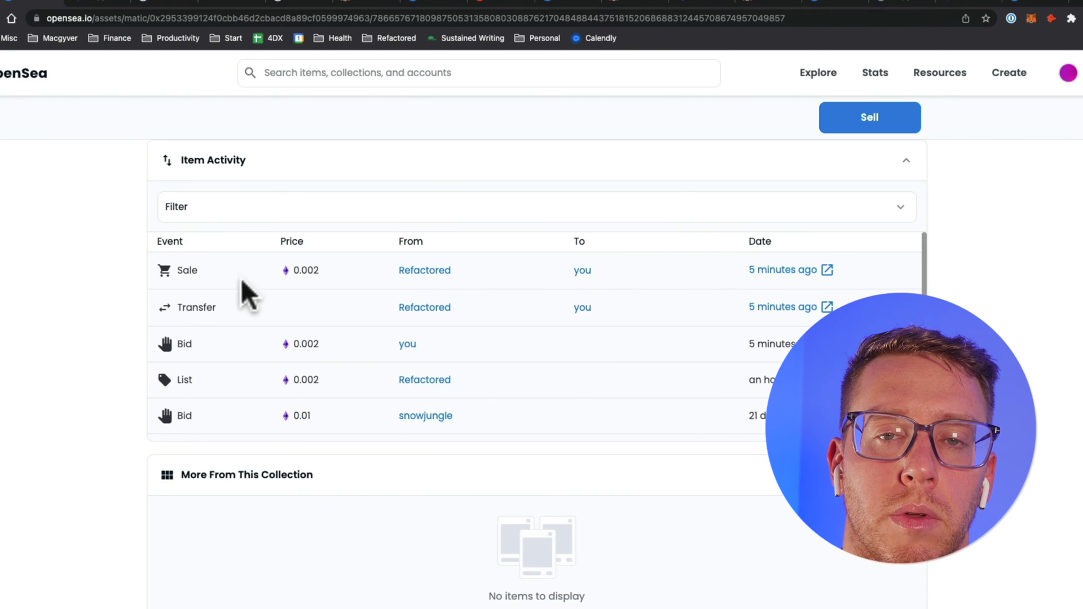
{"action": "scroll", "coordinate": [79, 471], "scroll_direction": "up", "scroll_amount": 12}
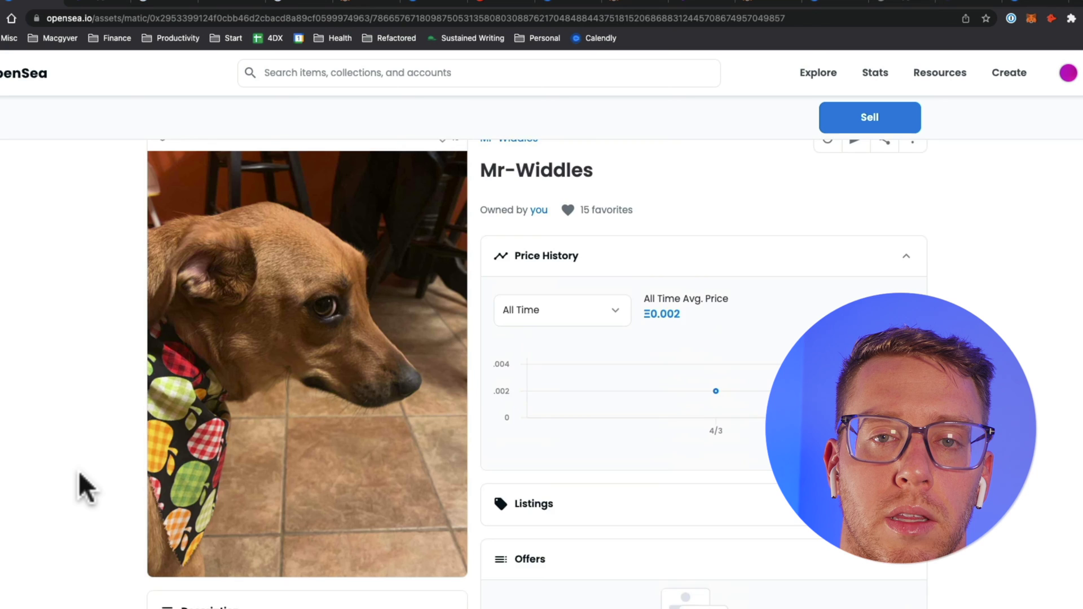
{"action": "scroll", "coordinate": [79, 472], "scroll_direction": "down", "scroll_amount": 5}
{"action": "scroll", "coordinate": [761, 250], "scroll_direction": "up", "scroll_amount": 5}
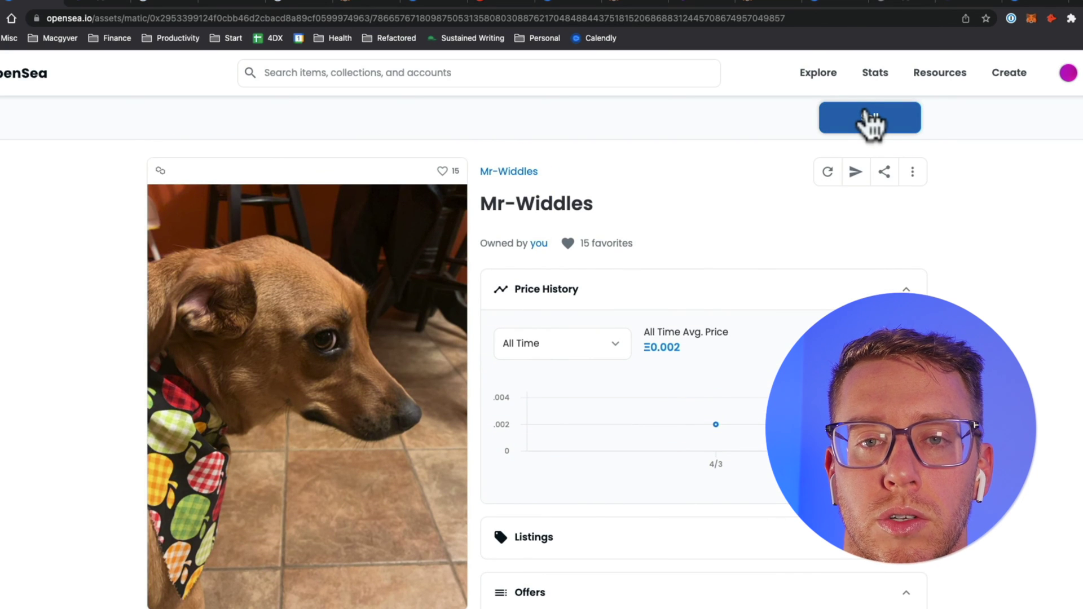
{"action": "scroll", "coordinate": [483, 327], "scroll_direction": "down", "scroll_amount": 10}
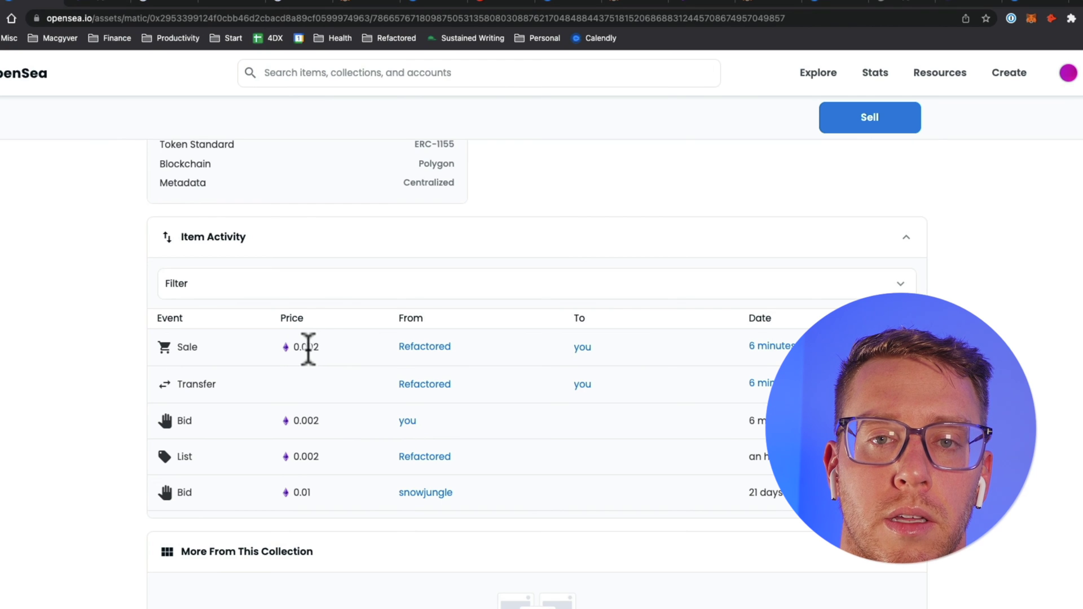
- Check the 0.002 ETH sale record on Polygonscan, then return to Mr-Widdles' item page
{"action": "left_click", "coordinate": [782, 345]}
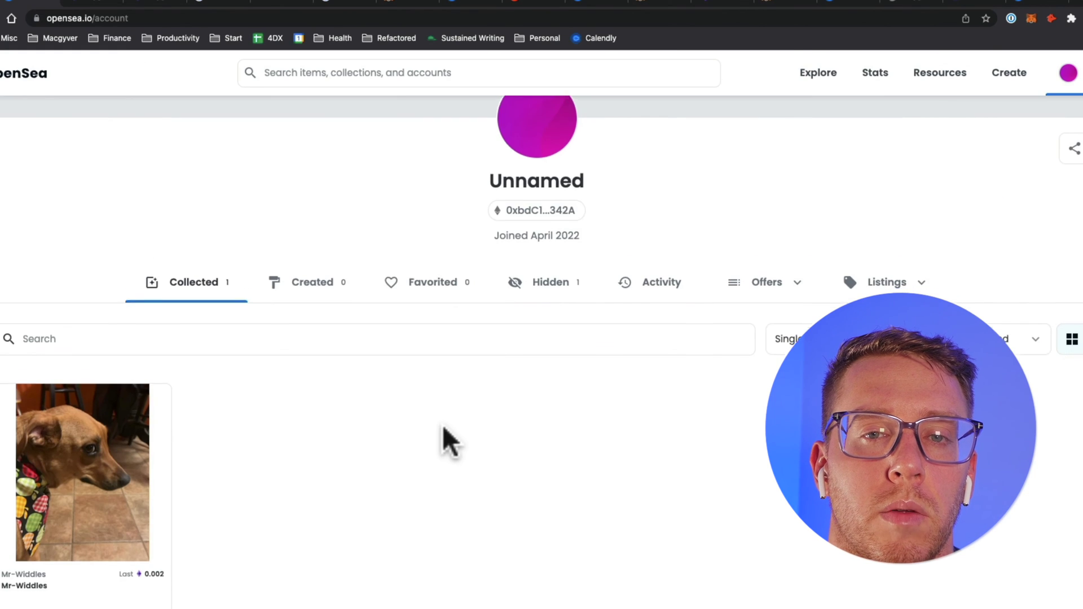
{"action": "scroll", "coordinate": [442, 424], "scroll_direction": "down", "scroll_amount": 2}
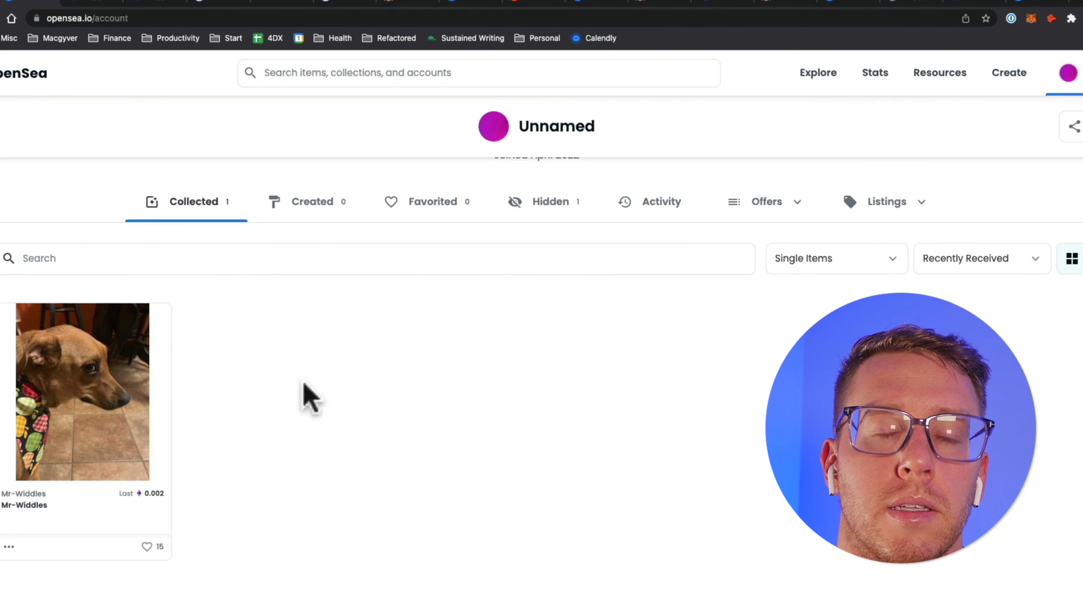
{"action": "left_click", "coordinate": [97, 376]}
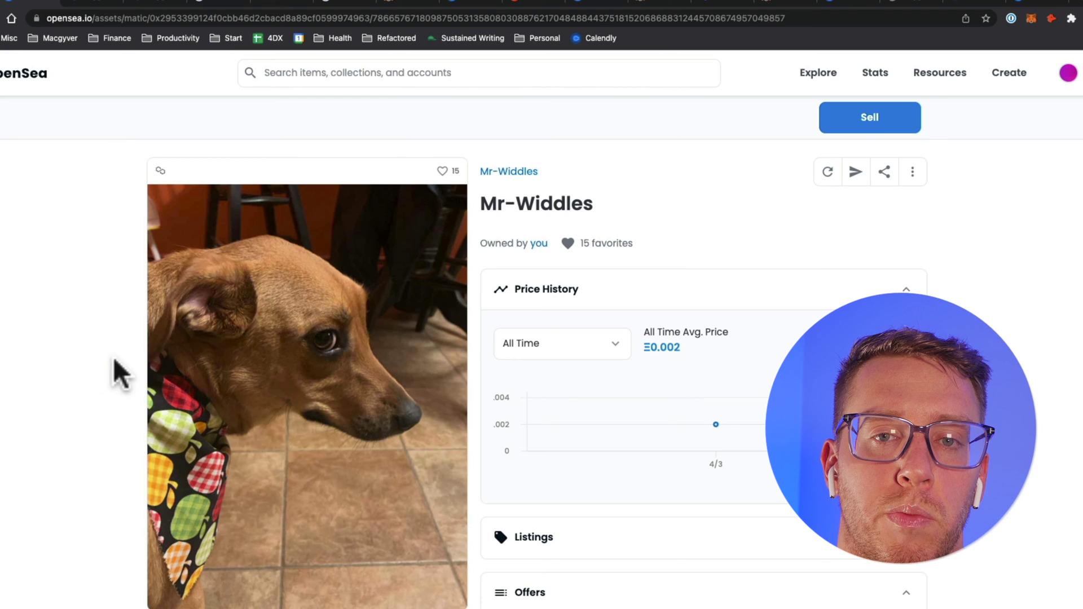
- Transfer Mr-Widdles to the original wallet address and dismiss the confirmation once processed
{"action": "left_click", "coordinate": [855, 177]}
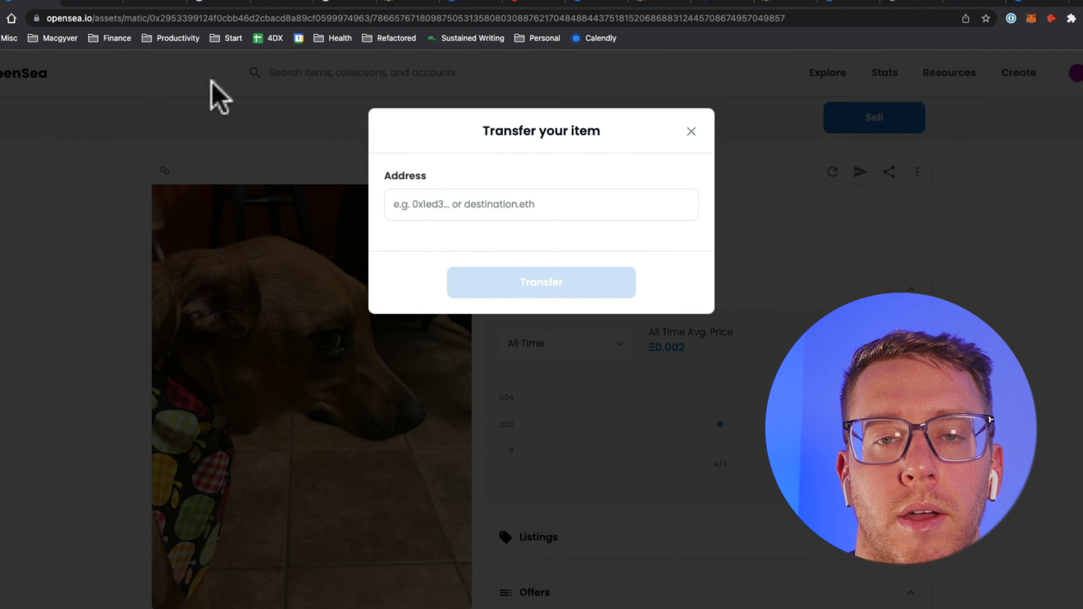
{"action": "left_click", "coordinate": [100, 2]}
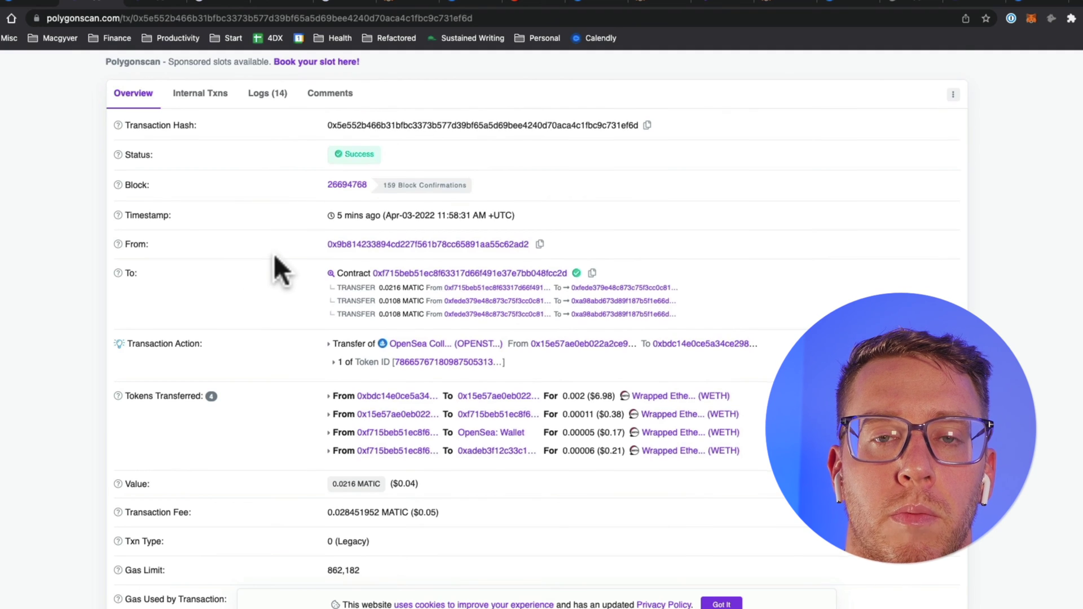
{"action": "scroll", "coordinate": [273, 254], "scroll_direction": "up", "scroll_amount": 2}
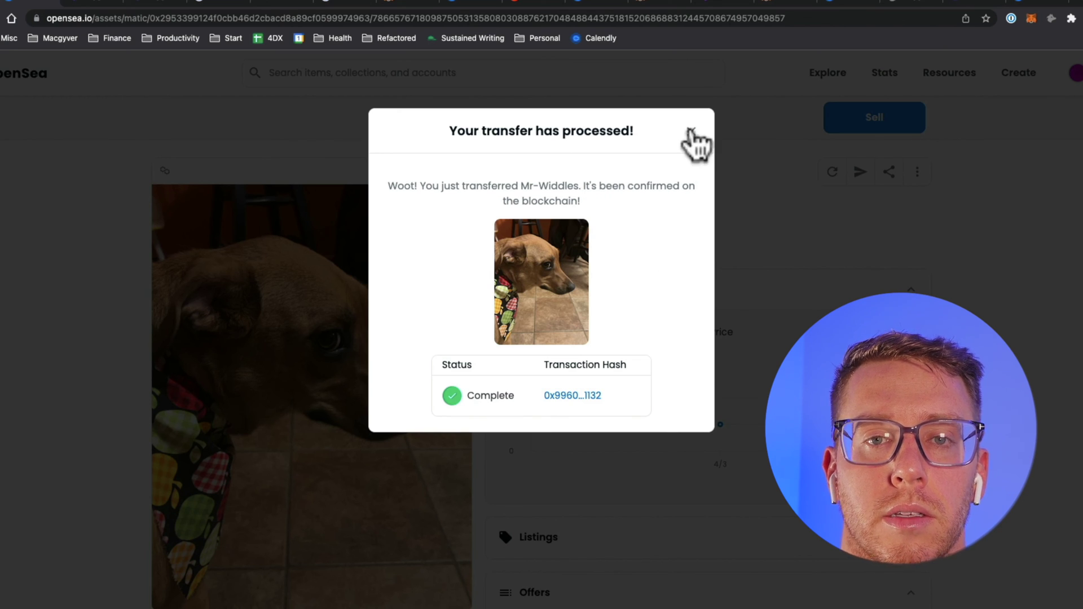
{"action": "left_click", "coordinate": [691, 131]}
- Go to the account profile page and look over its items
{"action": "left_click", "coordinate": [1066, 78]}
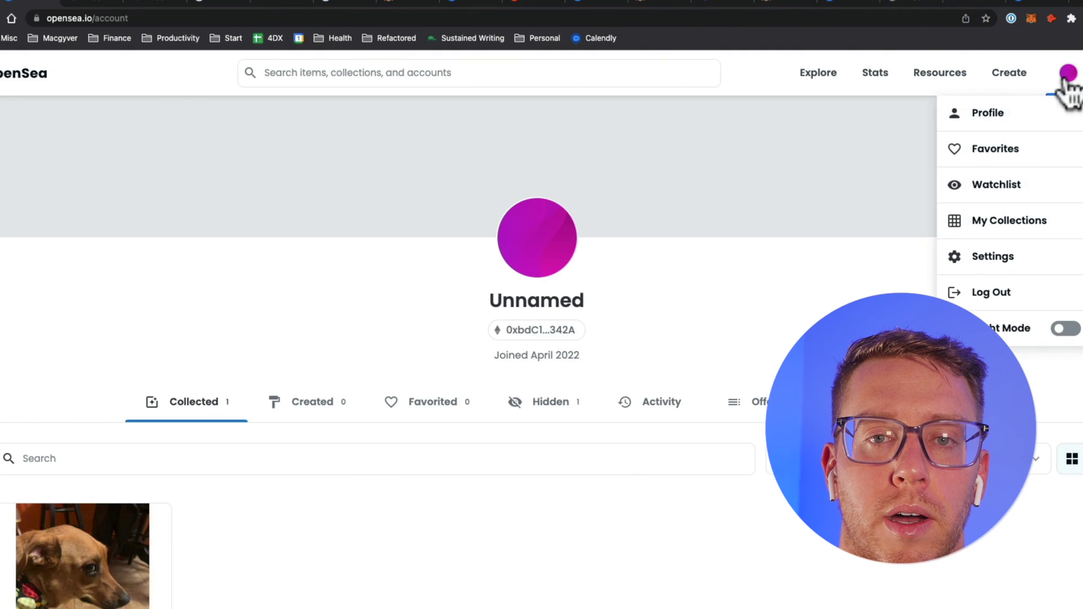
{"action": "scroll", "coordinate": [120, 349], "scroll_direction": "down", "scroll_amount": 5}
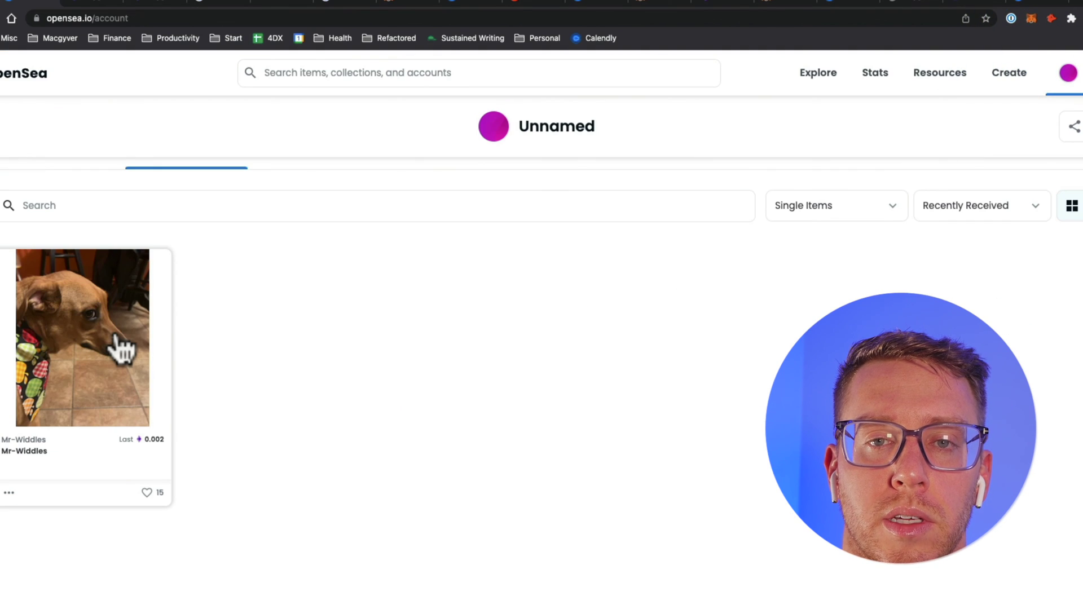
{"action": "scroll", "coordinate": [258, 337], "scroll_direction": "up", "scroll_amount": 5}
{"action": "scroll", "coordinate": [258, 339], "scroll_direction": "down", "scroll_amount": 3}
{"action": "left_click", "coordinate": [875, 5]}
{"action": "left_click", "coordinate": [871, 20]}
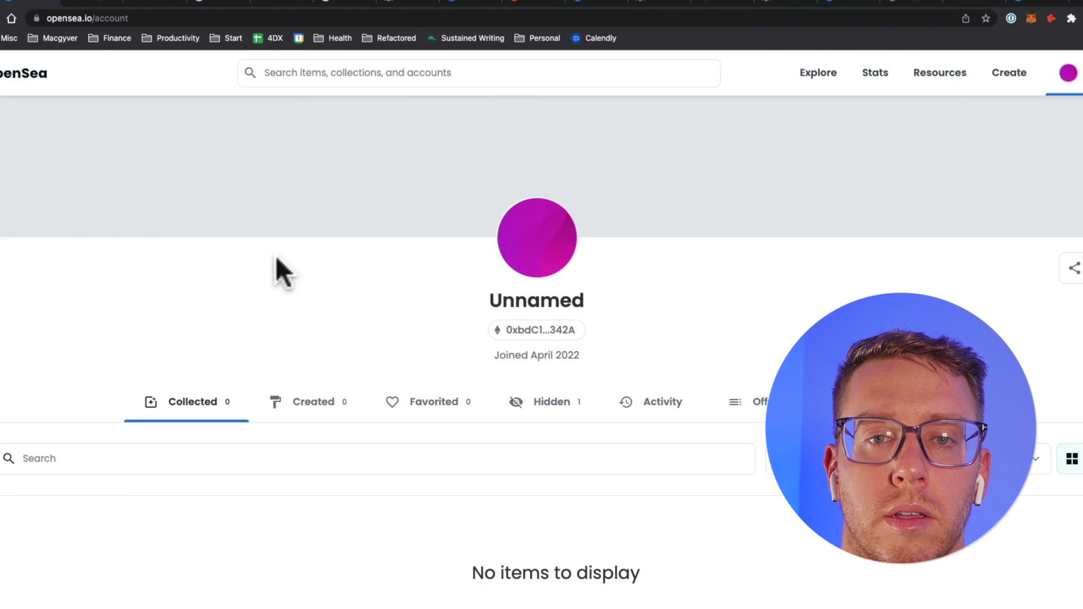
{"action": "scroll", "coordinate": [394, 265], "scroll_direction": "down", "scroll_amount": 5}
{"action": "scroll", "coordinate": [564, 282], "scroll_direction": "up", "scroll_amount": 5}
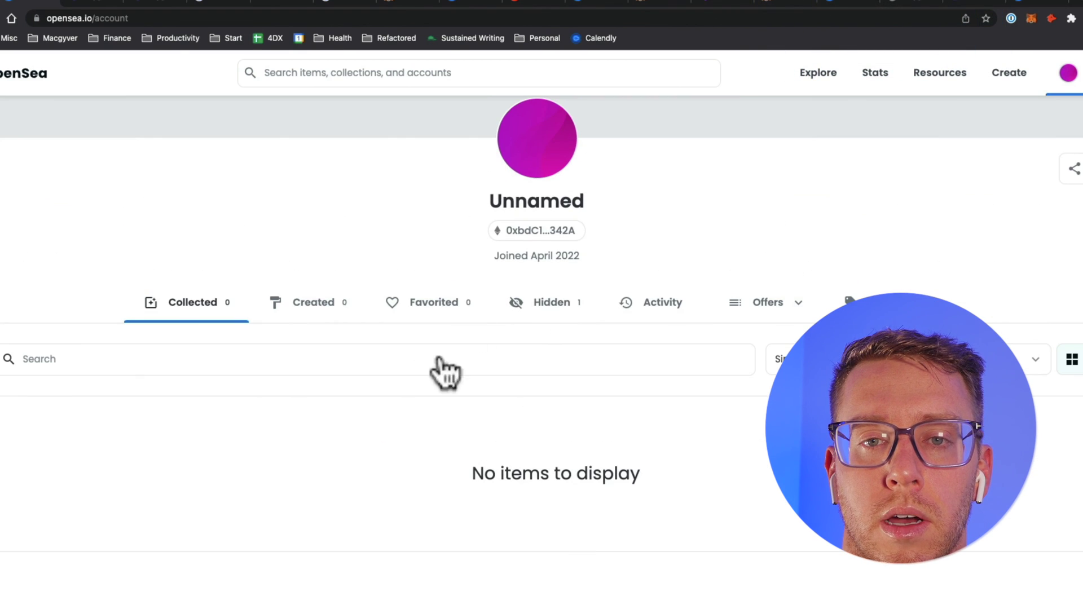
{"action": "scroll", "coordinate": [474, 471], "scroll_direction": "up", "scroll_amount": 1}
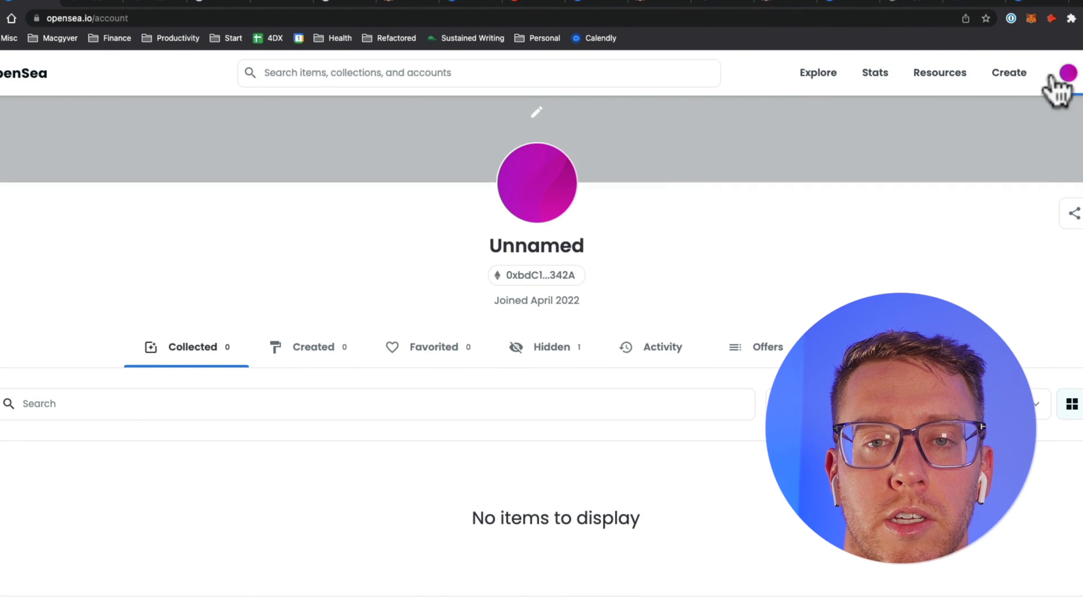
{"action": "scroll", "coordinate": [1059, 72], "scroll_direction": "up", "scroll_amount": 1}
- Switch MetaMask to the original account and view Mr-Widdles' item activity showing the transfer
{"action": "left_click", "coordinate": [1031, 18]}
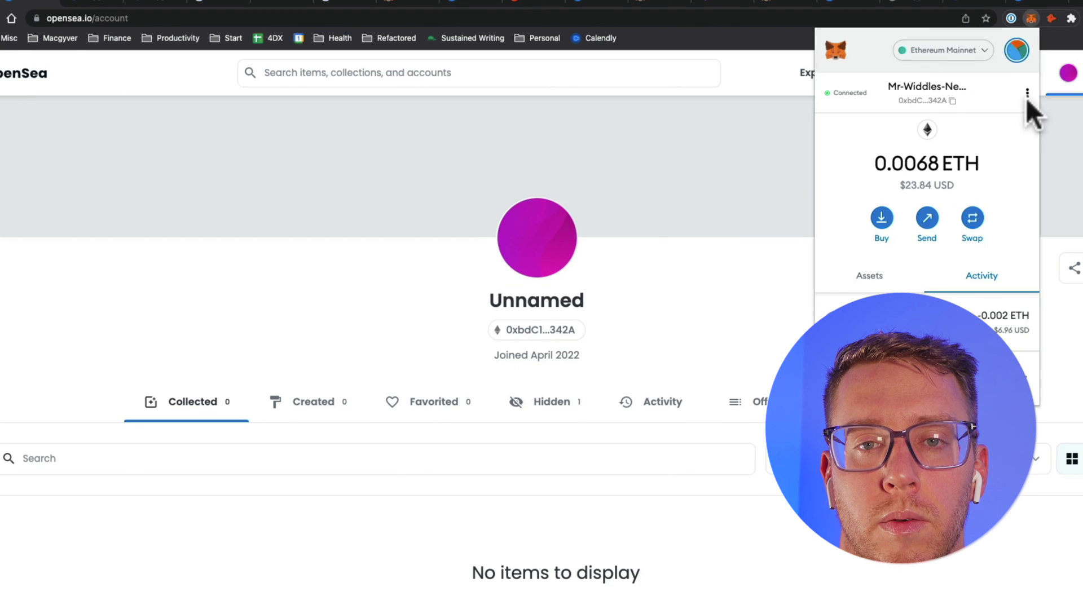
{"action": "left_click", "coordinate": [1016, 52]}
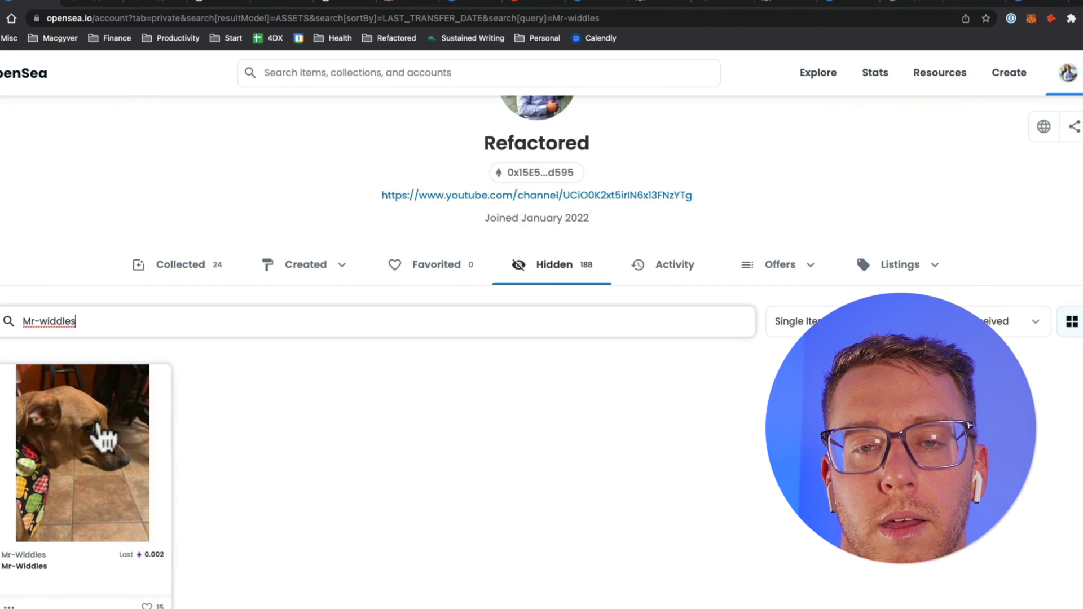
{"action": "left_click", "coordinate": [107, 428]}
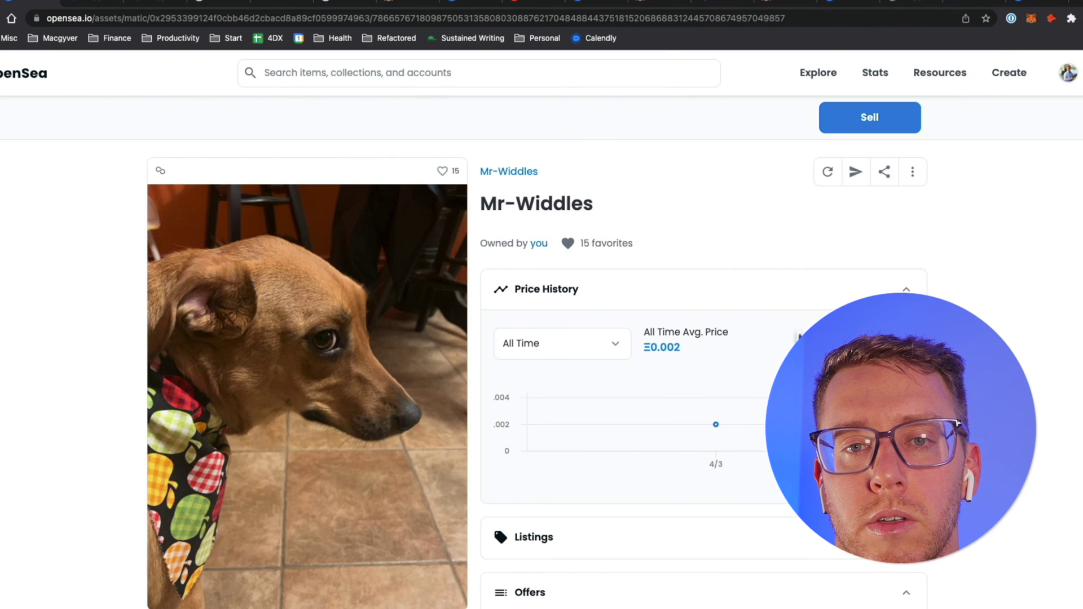
{"action": "scroll", "coordinate": [59, 322], "scroll_direction": "down", "scroll_amount": 10}
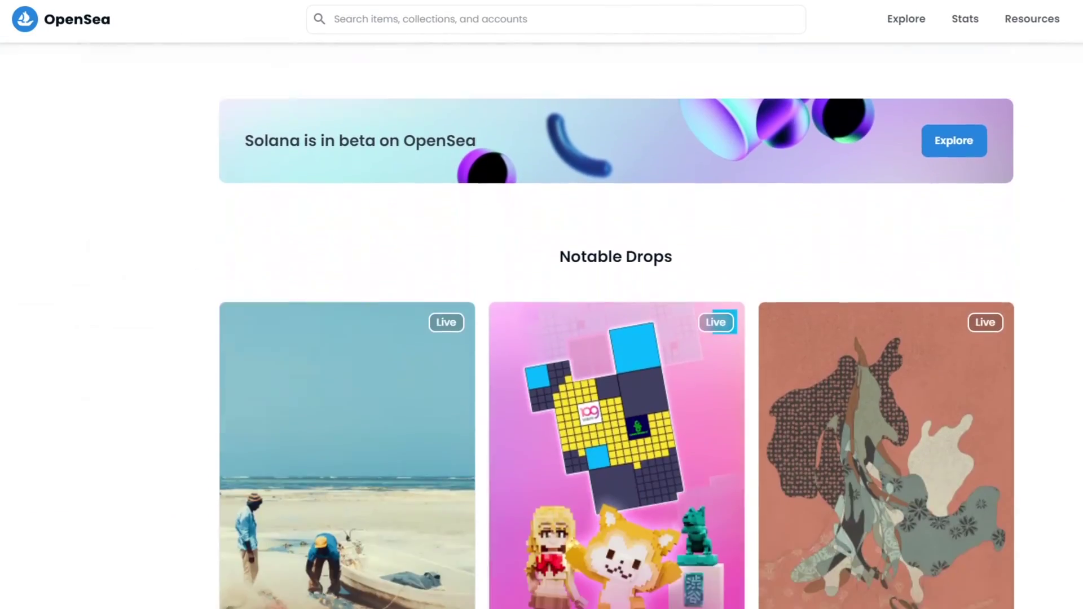
{"action": "scroll", "coordinate": [542, 339], "scroll_direction": "down", "scroll_amount": 12}
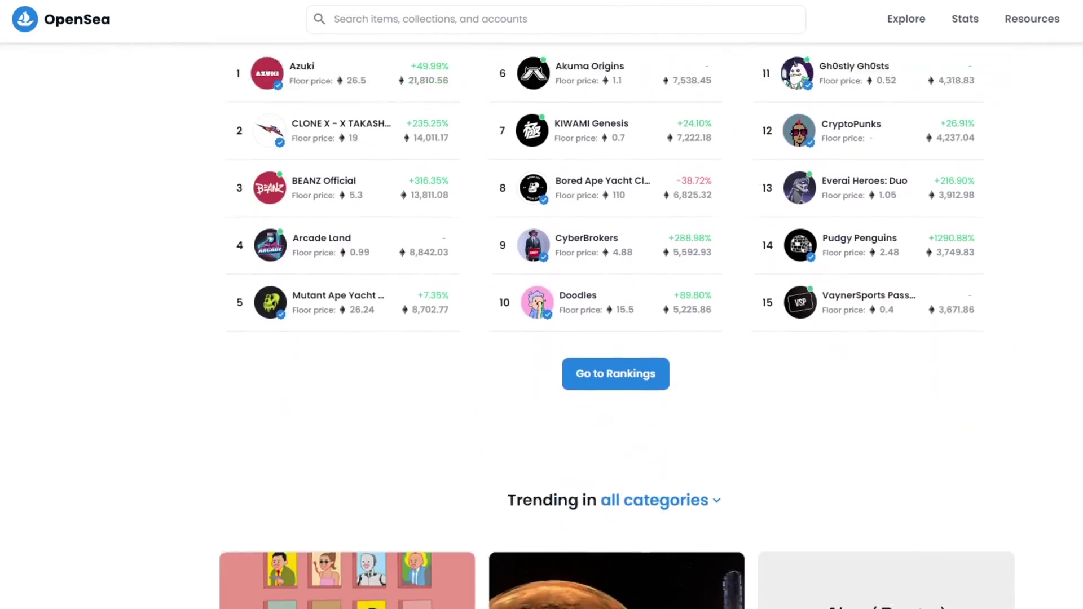